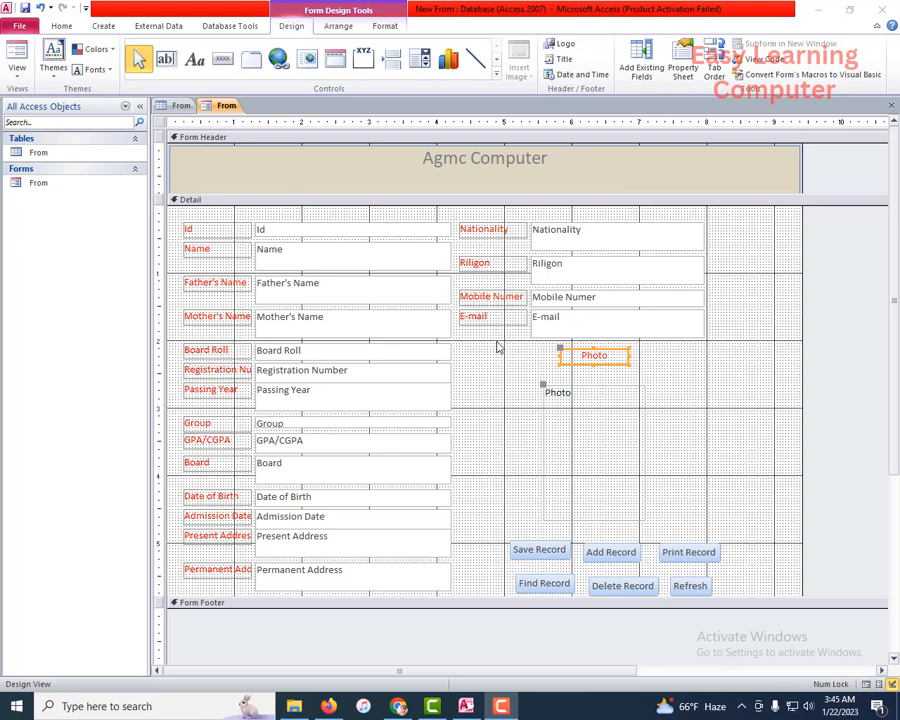
- Switch the form to Form View and fill in the first record's personal, academic, address and contact details
{"action": "left_click", "coordinate": [17, 72]}
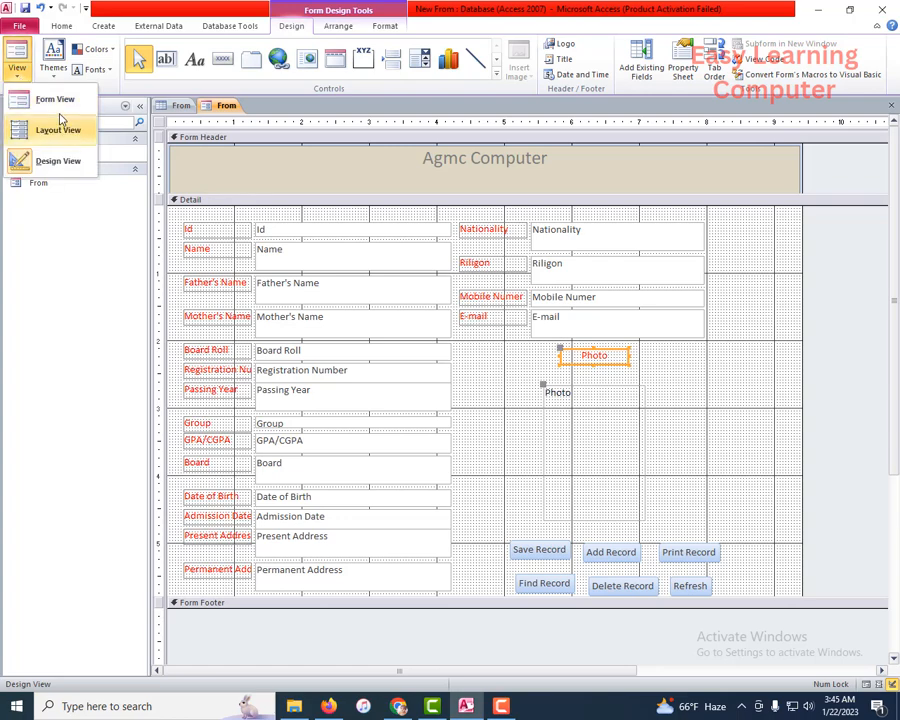
{"action": "left_click", "coordinate": [56, 100]}
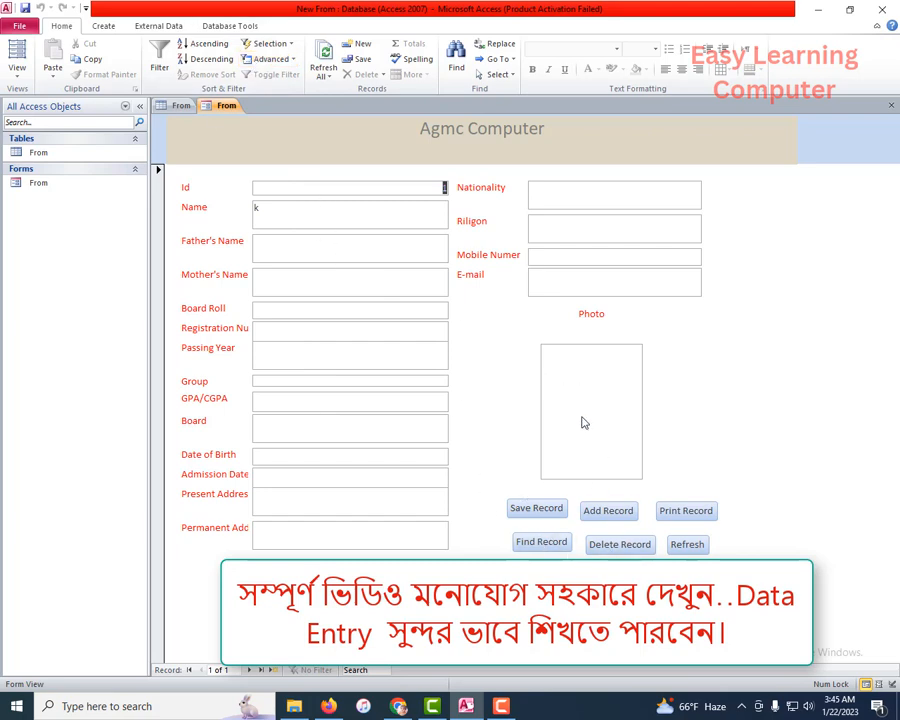
{"action": "left_click", "coordinate": [267, 212]}
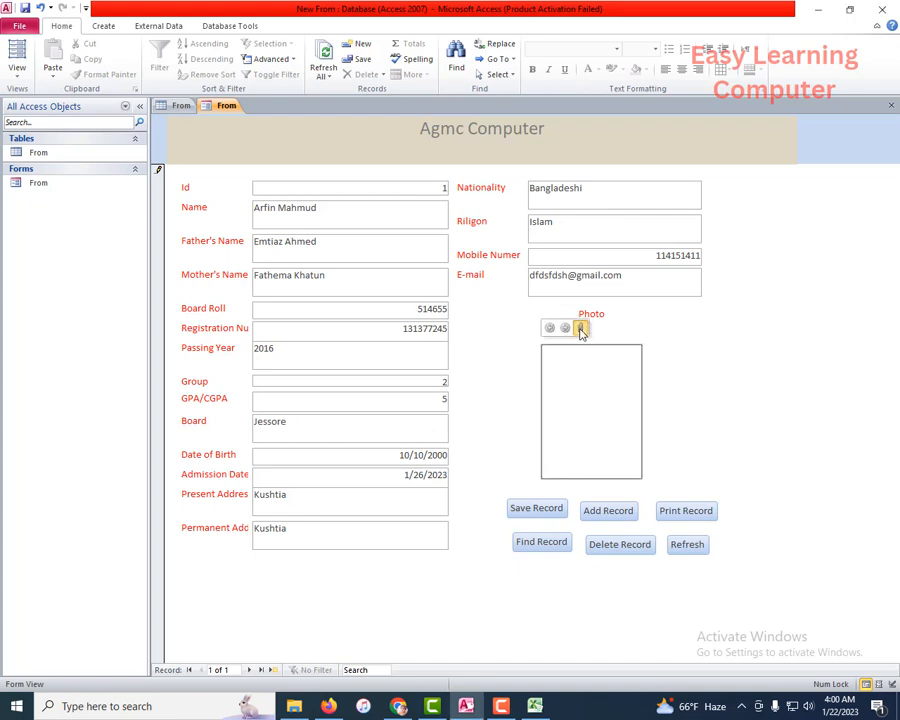
- Attach the portrait image of the man in a blue shirt from the Desktop folder to the record's Photo field
{"action": "left_click", "coordinate": [579, 328]}
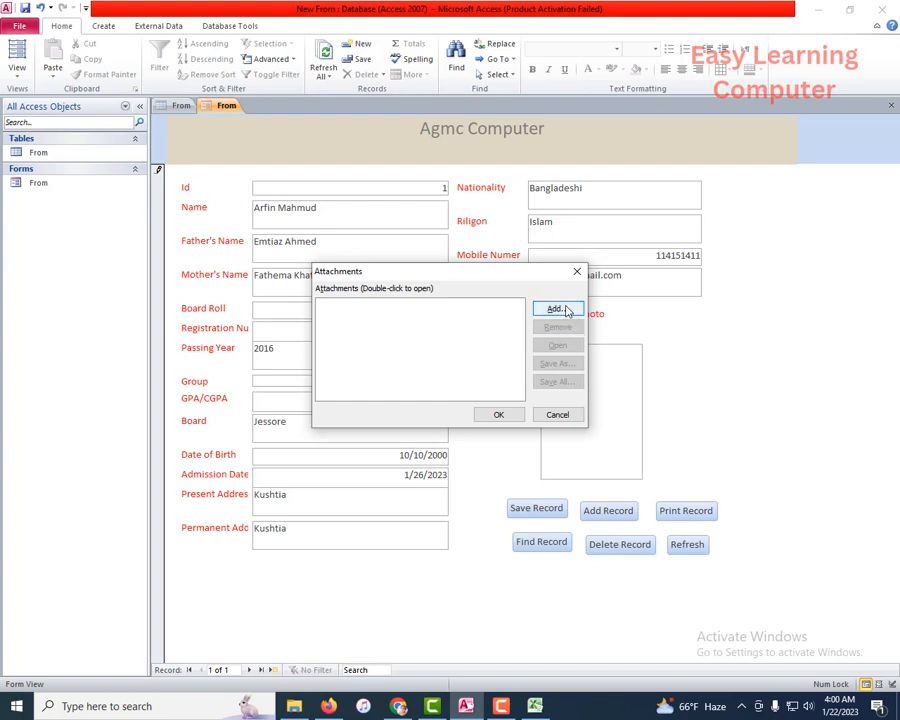
{"action": "left_click", "coordinate": [558, 309]}
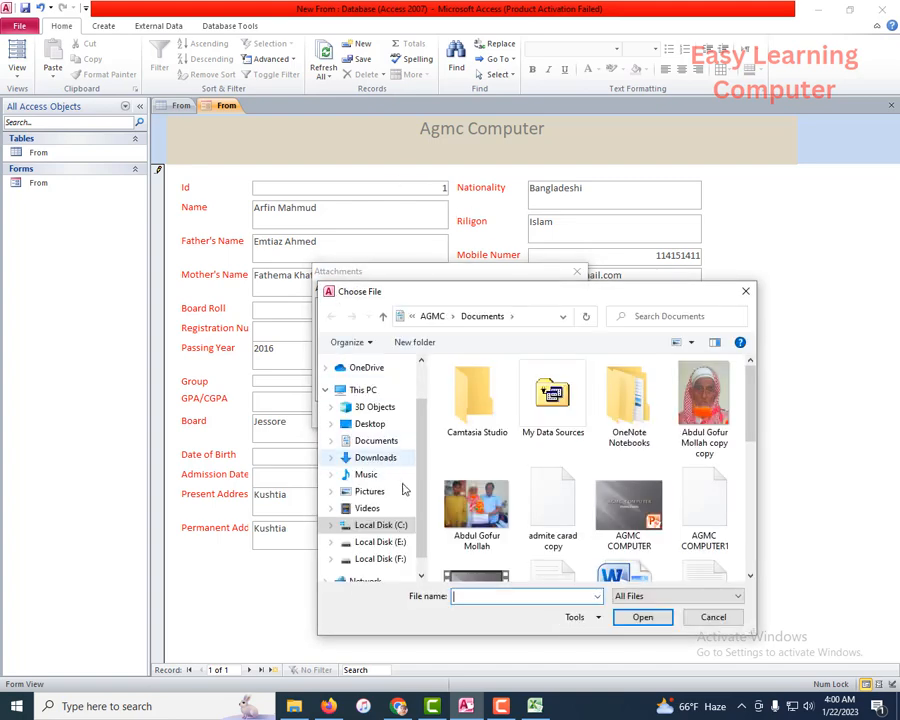
{"action": "scroll", "coordinate": [573, 440], "scroll_direction": "down", "scroll_amount": 5}
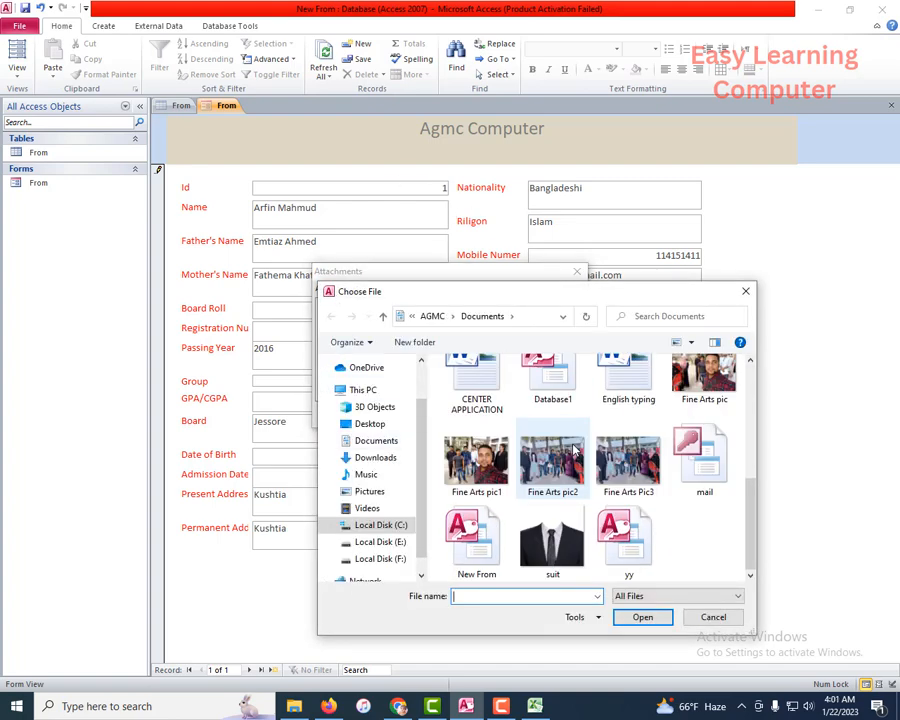
{"action": "scroll", "coordinate": [573, 450], "scroll_direction": "up", "scroll_amount": 3}
{"action": "scroll", "coordinate": [573, 450], "scroll_direction": "down", "scroll_amount": 2}
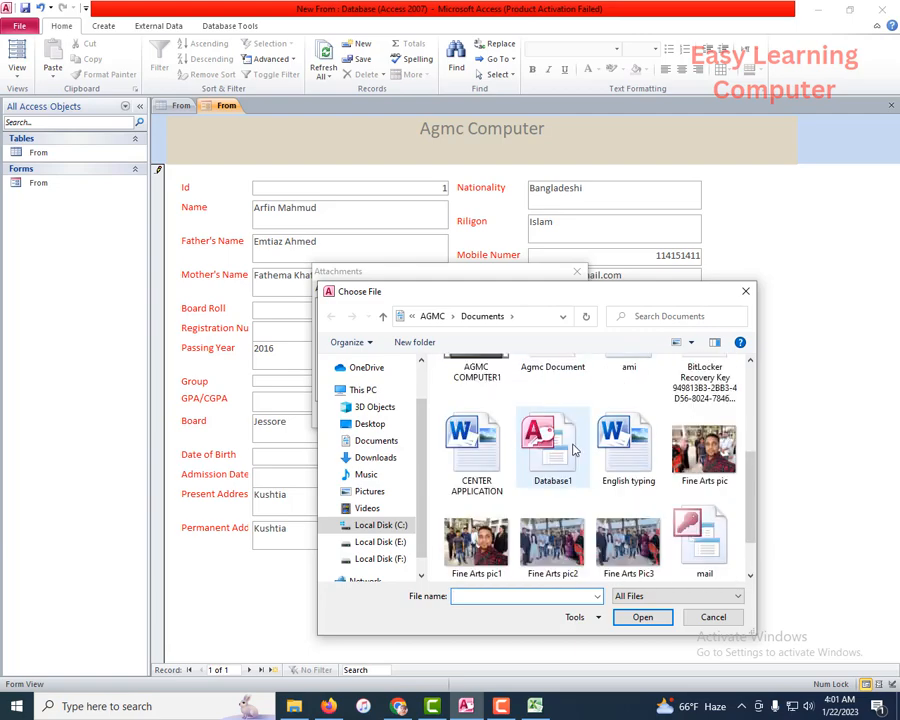
{"action": "scroll", "coordinate": [575, 450], "scroll_direction": "down", "scroll_amount": 2}
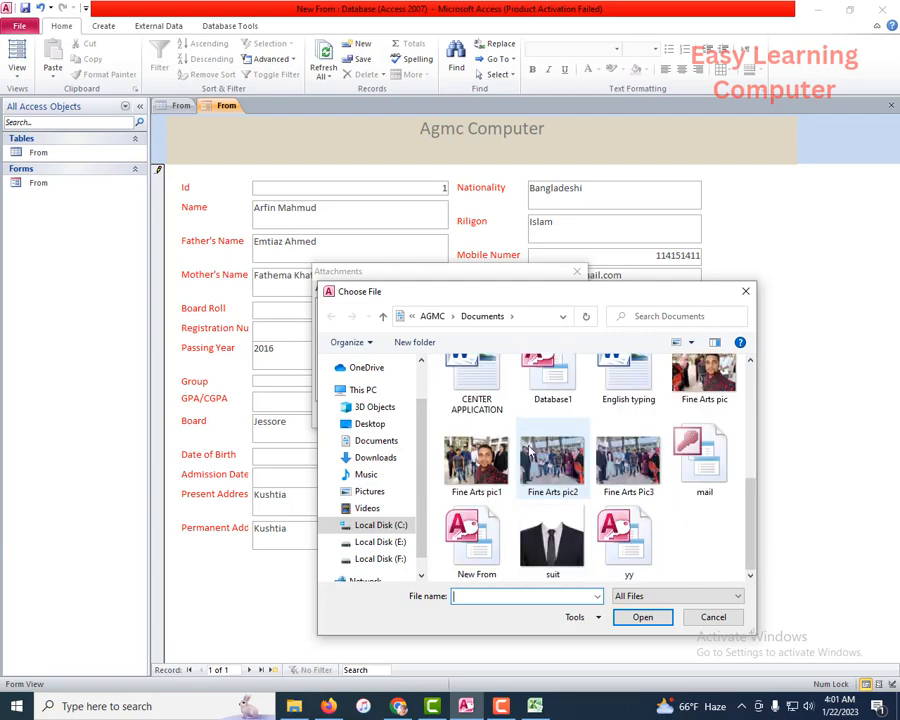
{"action": "left_click", "coordinate": [370, 426]}
{"action": "scroll", "coordinate": [580, 450], "scroll_direction": "down", "scroll_amount": 4}
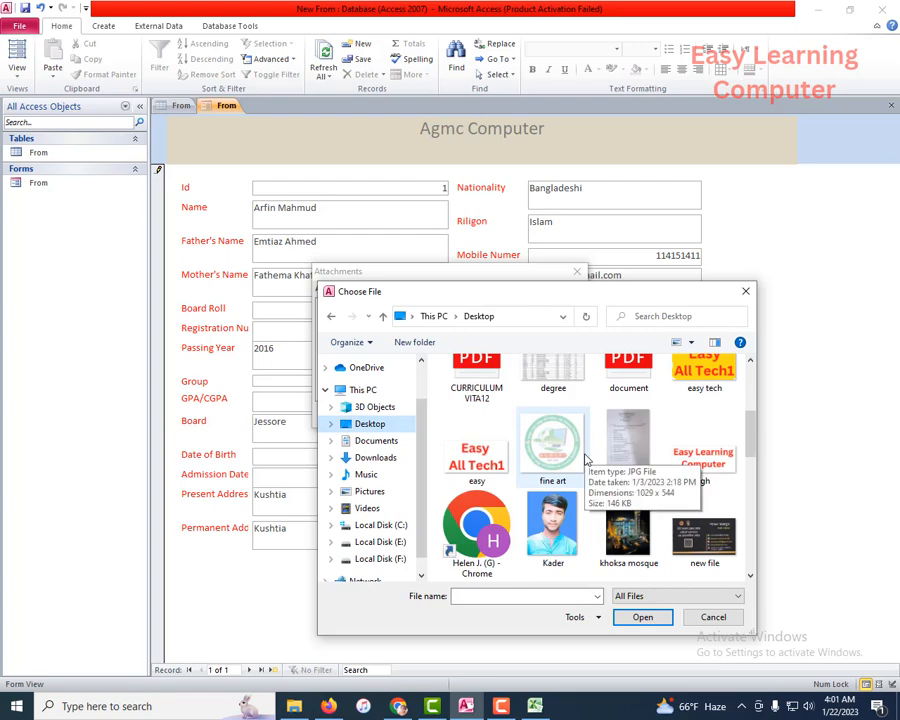
{"action": "scroll", "coordinate": [587, 462], "scroll_direction": "down", "scroll_amount": 5}
{"action": "scroll", "coordinate": [640, 465], "scroll_direction": "down", "scroll_amount": 2}
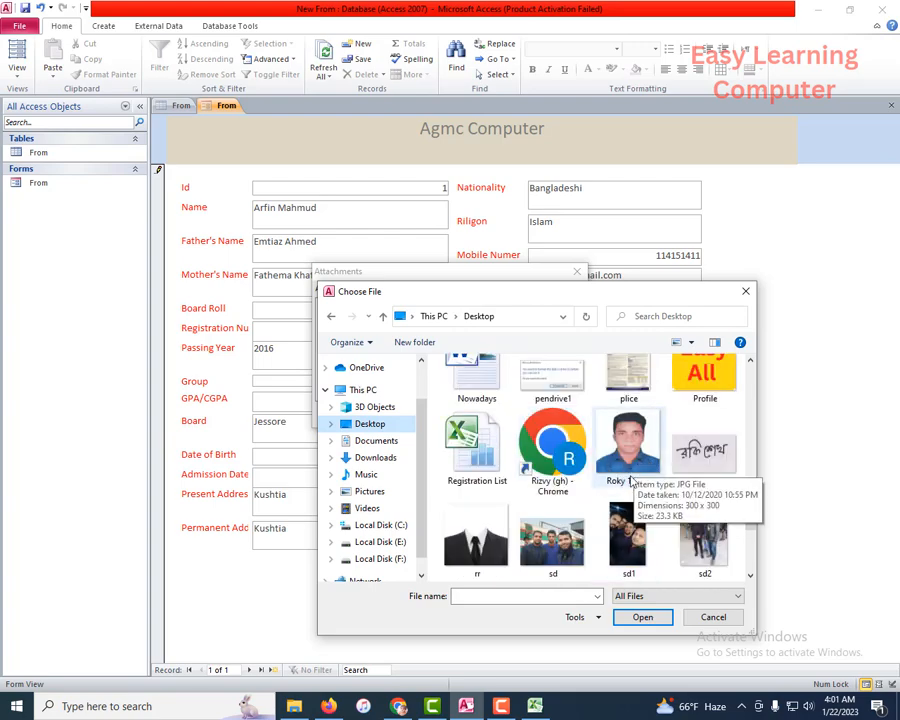
{"action": "left_click", "coordinate": [630, 455]}
{"action": "left_click", "coordinate": [652, 622]}
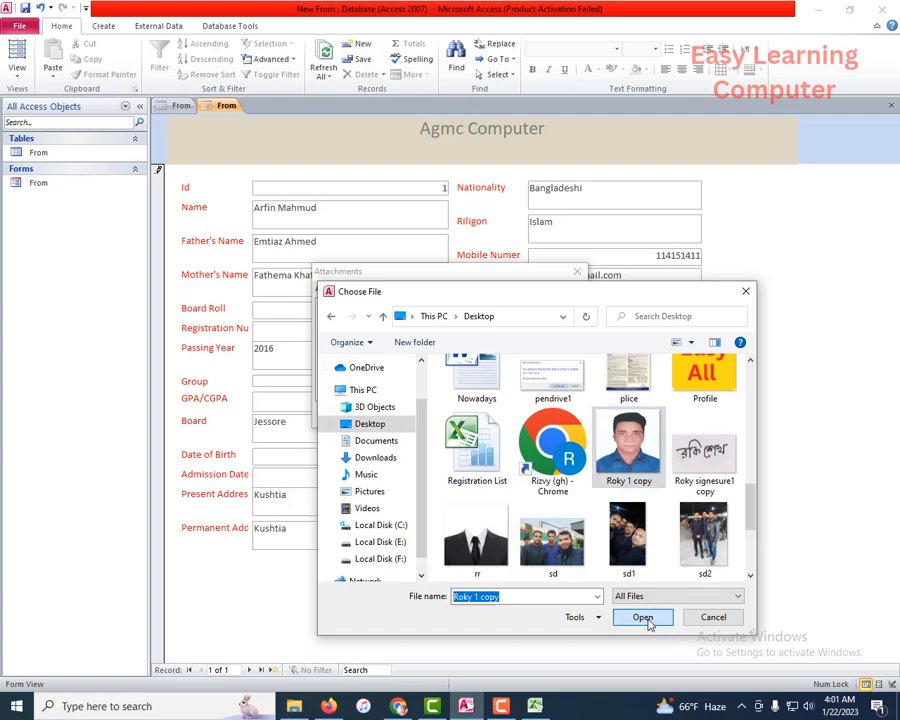
{"action": "left_click", "coordinate": [503, 416]}
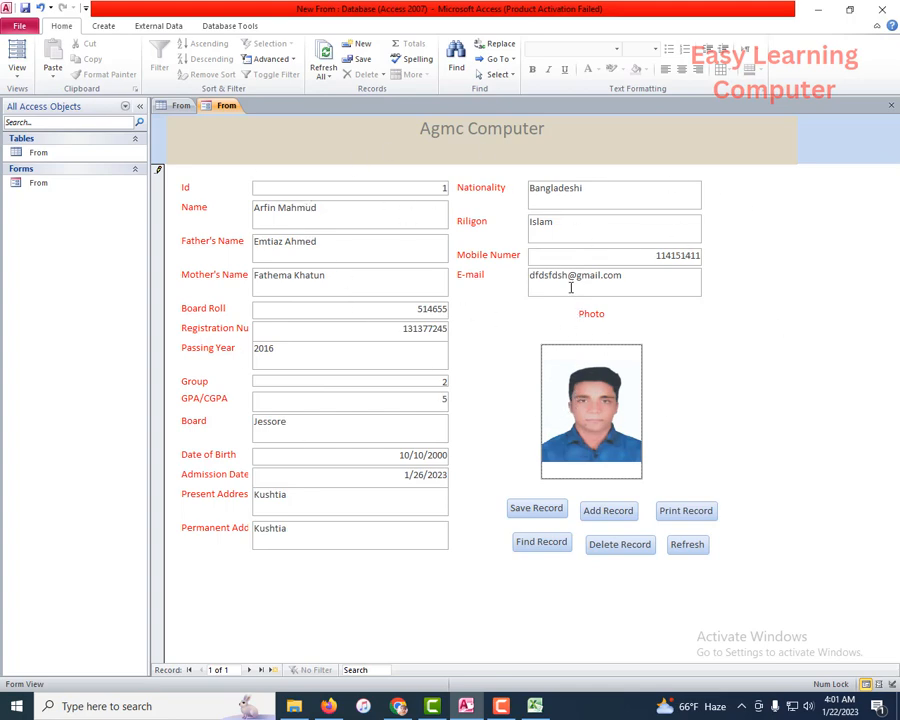
- Save the completed record to the From table and add a new blank record in the form
{"action": "left_click", "coordinate": [547, 513]}
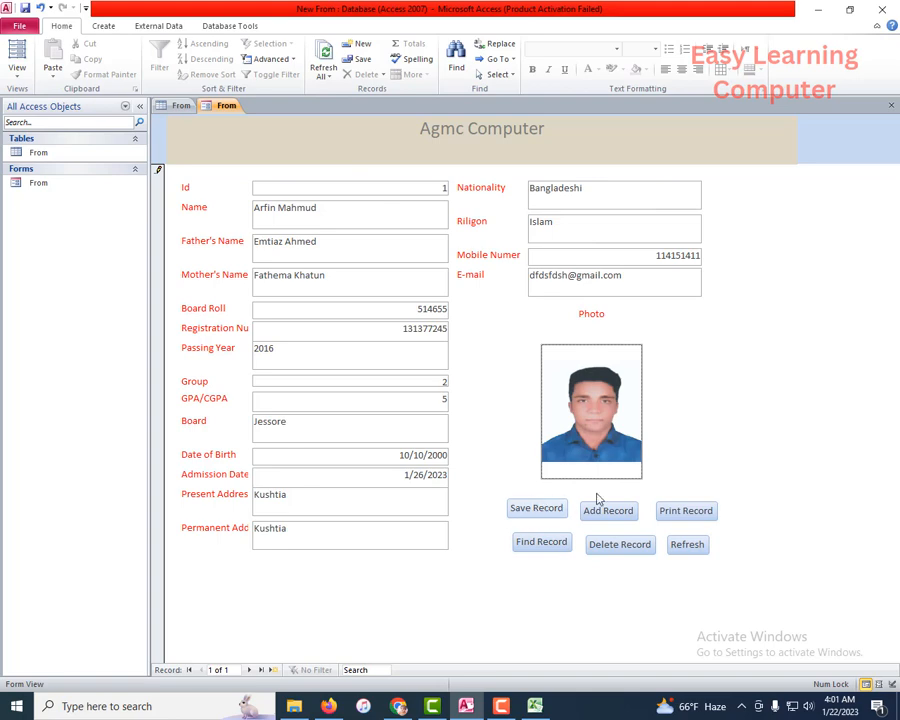
{"action": "left_click", "coordinate": [189, 110]}
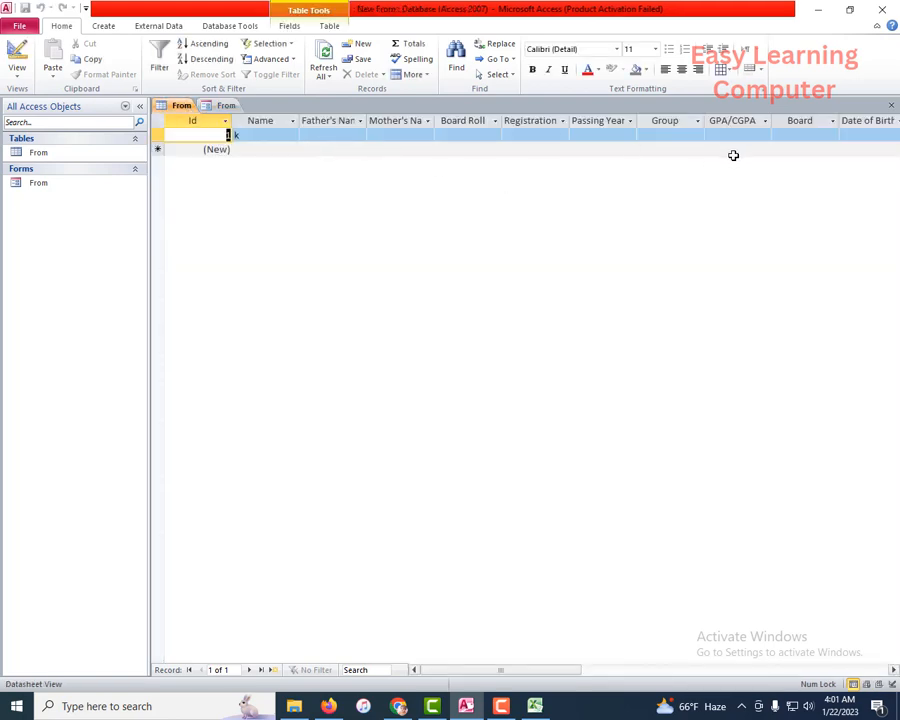
{"action": "left_click", "coordinate": [226, 107]}
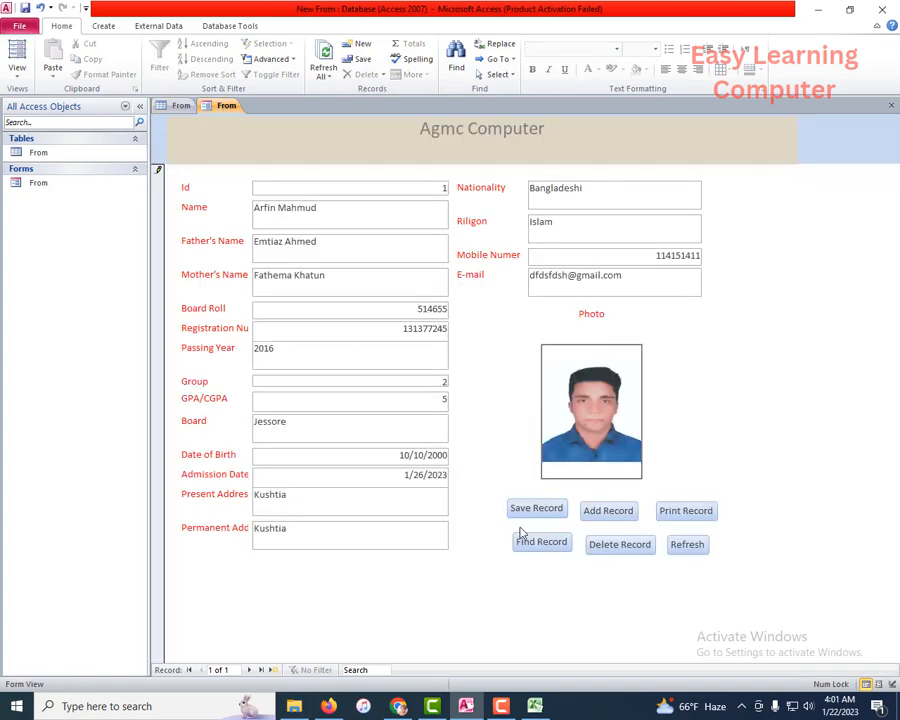
{"action": "left_click", "coordinate": [547, 512]}
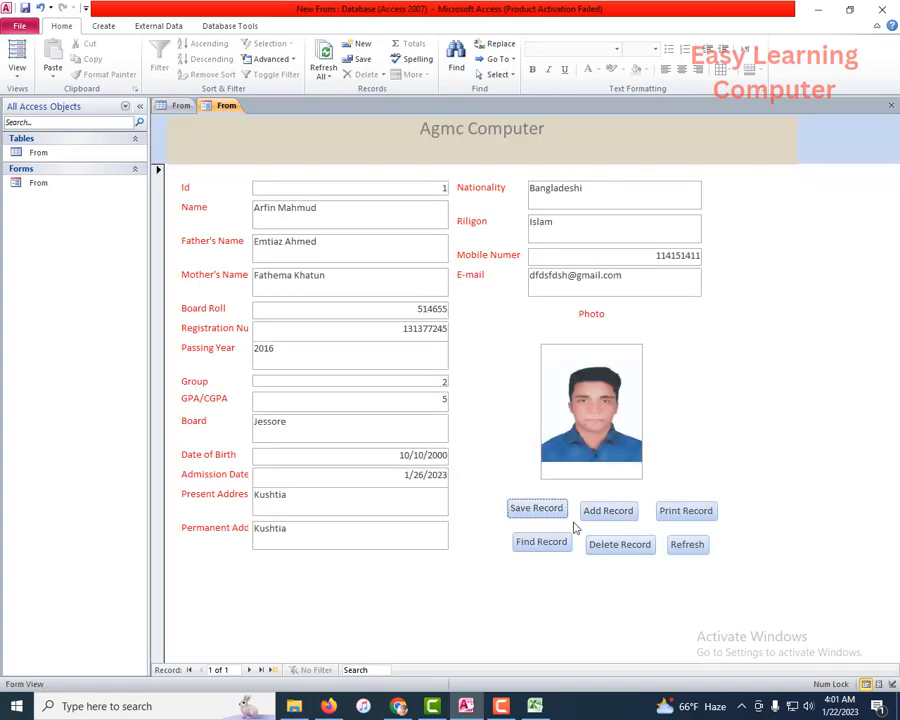
{"action": "left_click", "coordinate": [612, 512]}
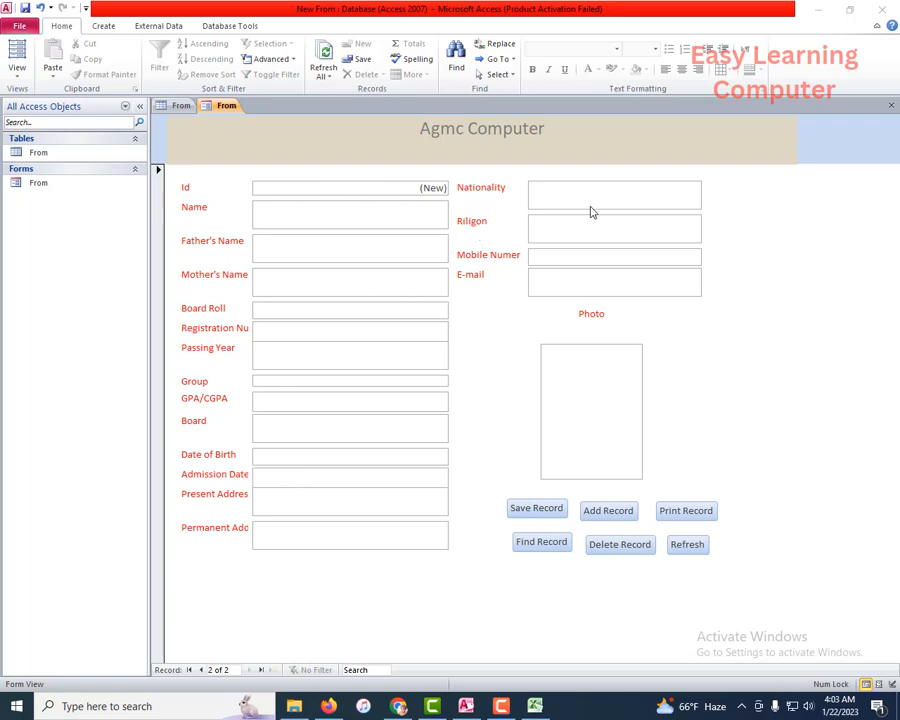
{"action": "left_click", "coordinate": [607, 510]}
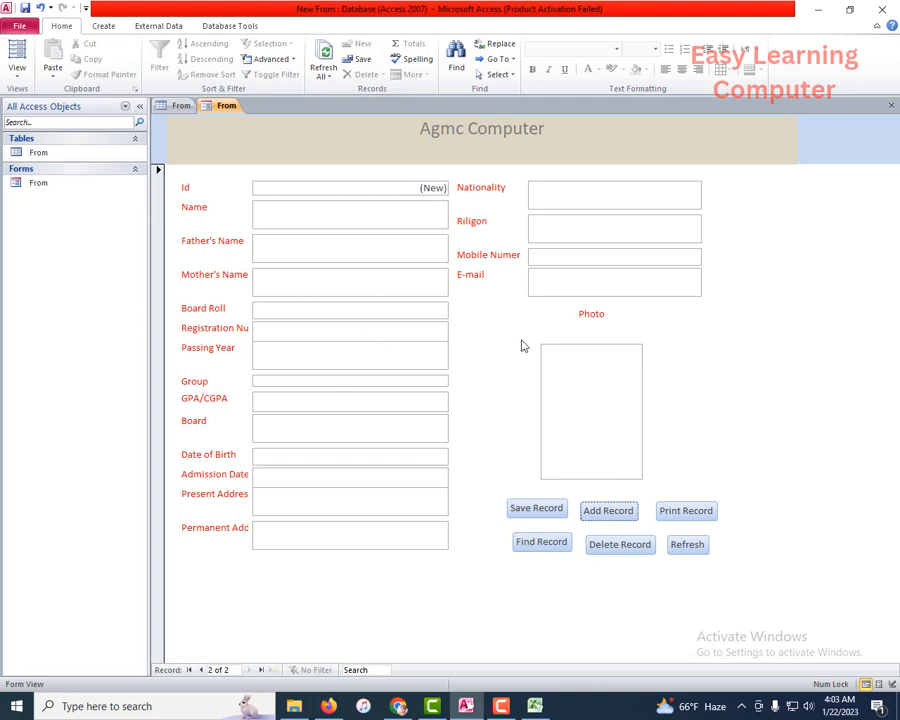
- Check the saved record in the From table's datasheet, refresh the data and return to the form
{"action": "left_click", "coordinate": [181, 106]}
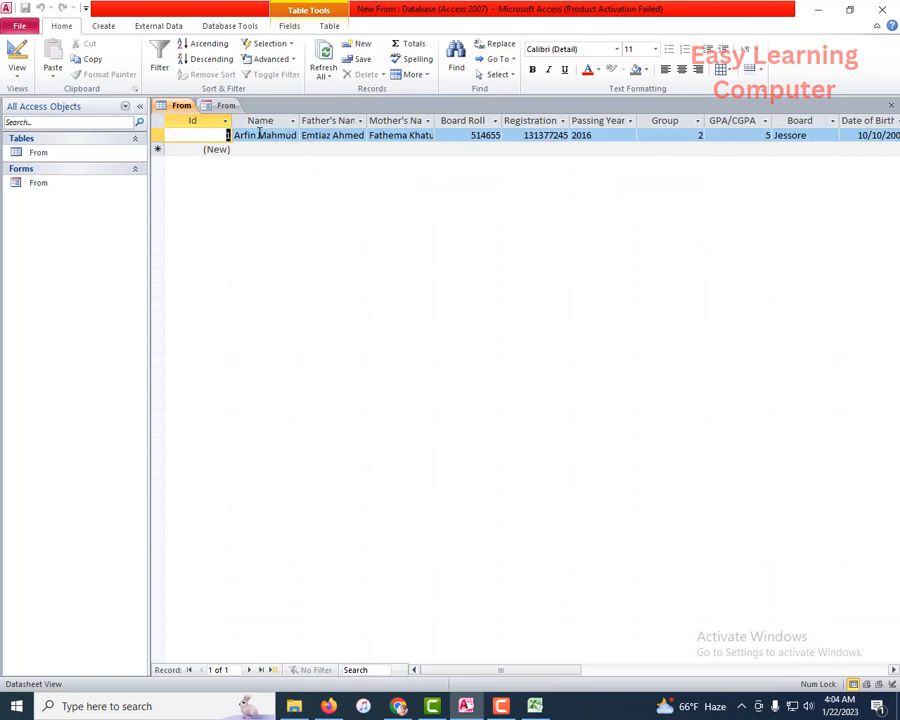
{"action": "left_click", "coordinate": [328, 76]}
{"action": "left_click", "coordinate": [345, 92]}
{"action": "left_click", "coordinate": [218, 105]}
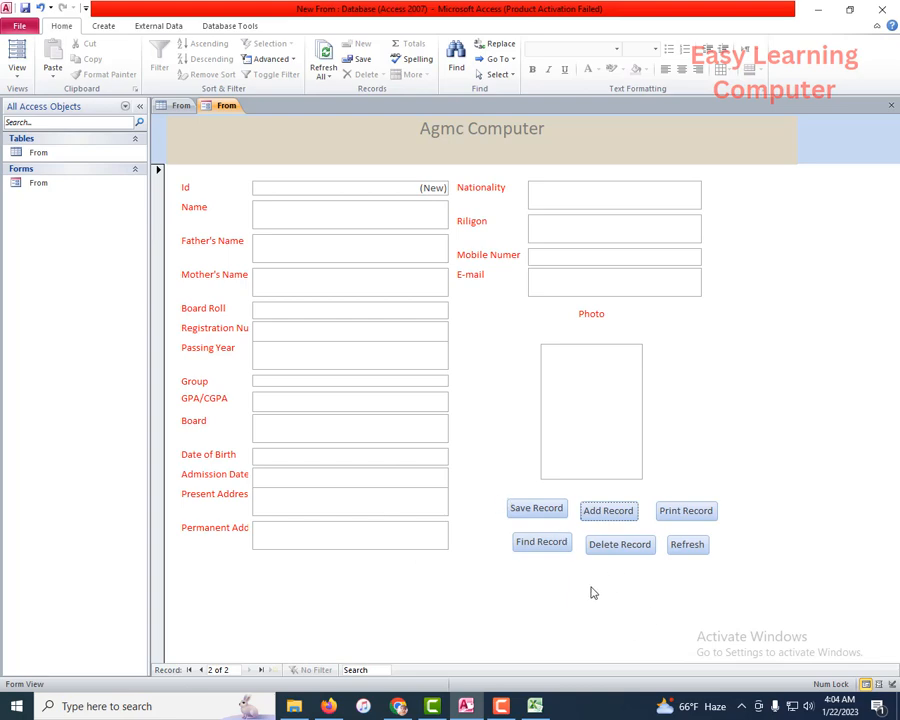
- Find the saved record by the student's first name, with matching set to Any Part of Field
{"action": "left_click", "coordinate": [540, 545]}
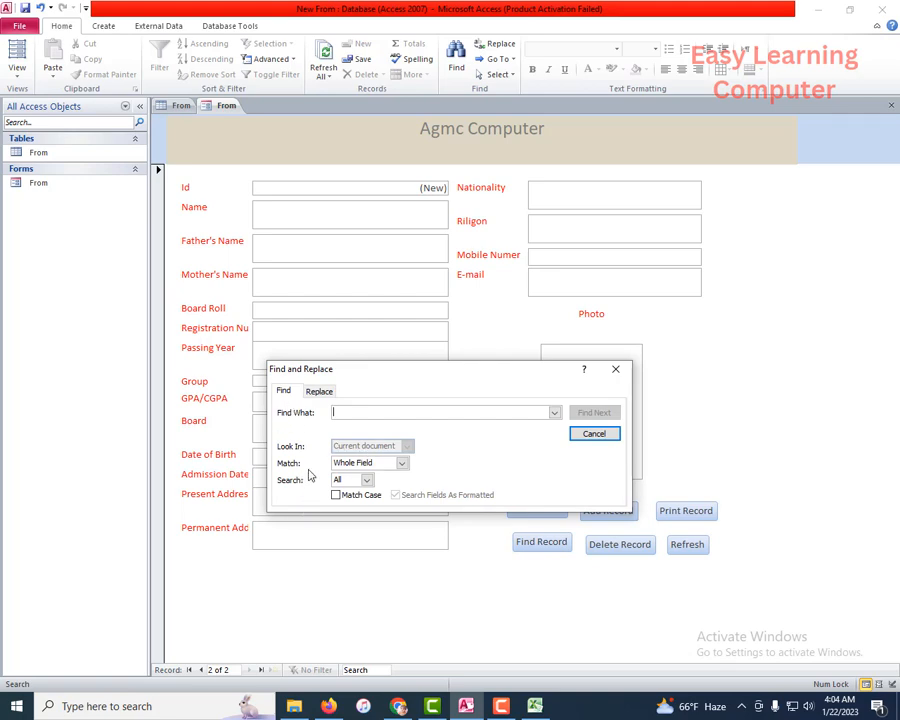
{"action": "left_click", "coordinate": [401, 468]}
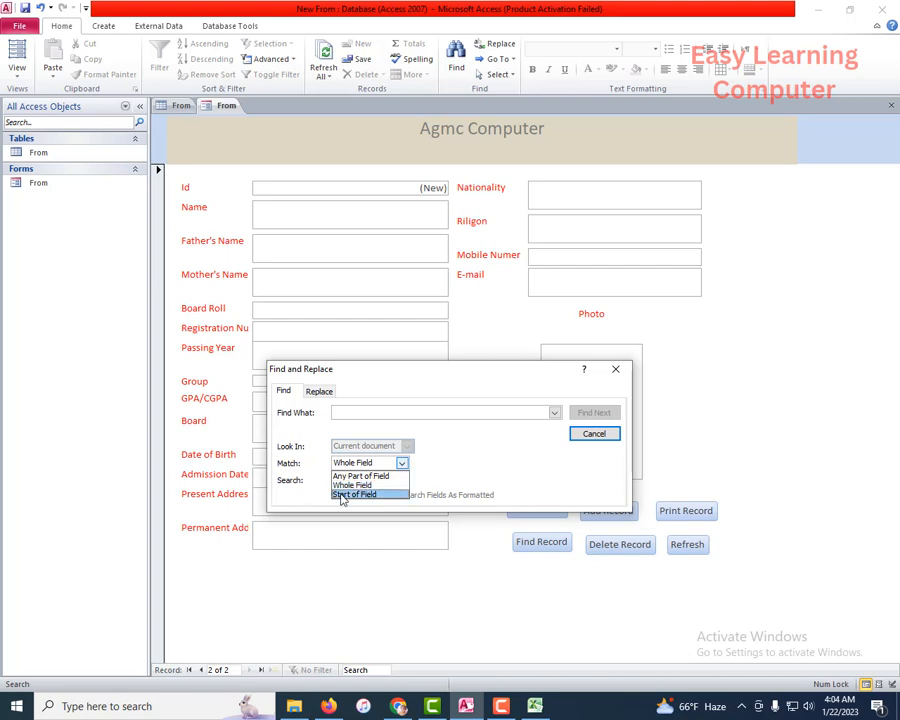
{"action": "left_click", "coordinate": [360, 476]}
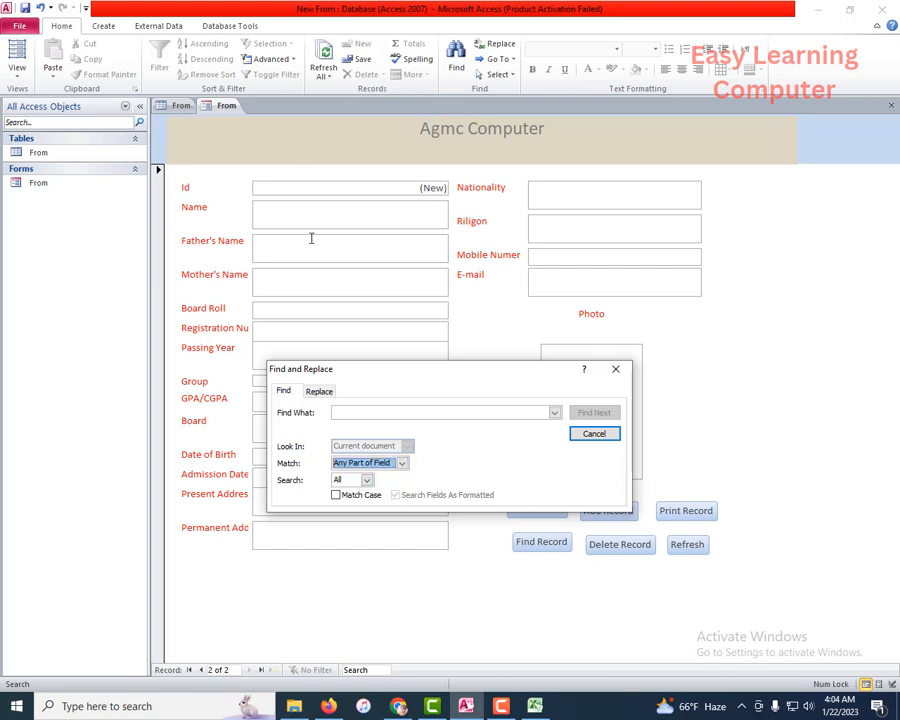
{"action": "left_click", "coordinate": [336, 412]}
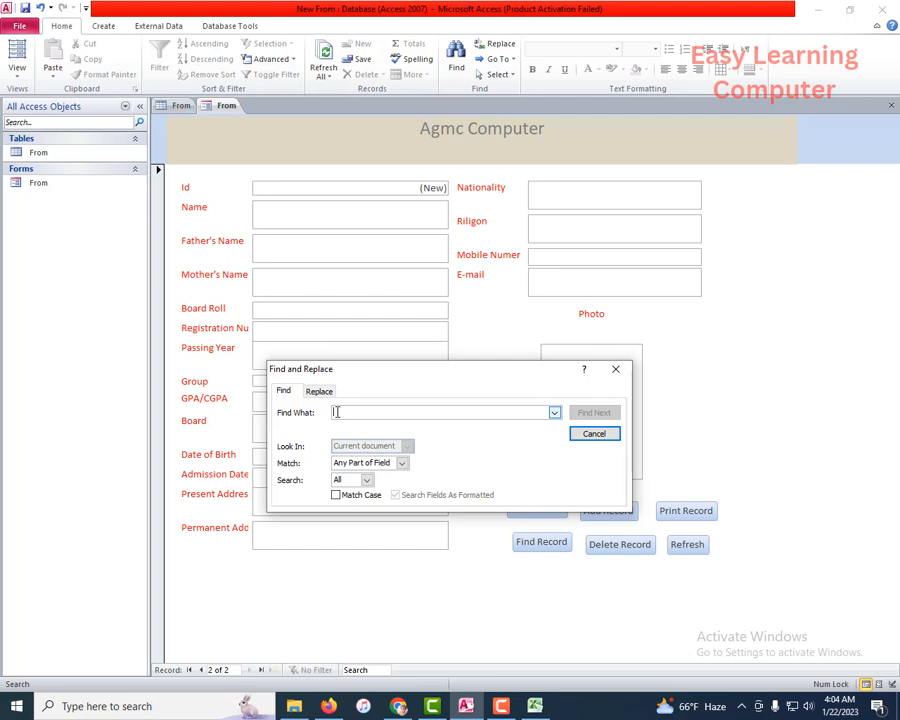
{"action": "type", "text": "rifi"}
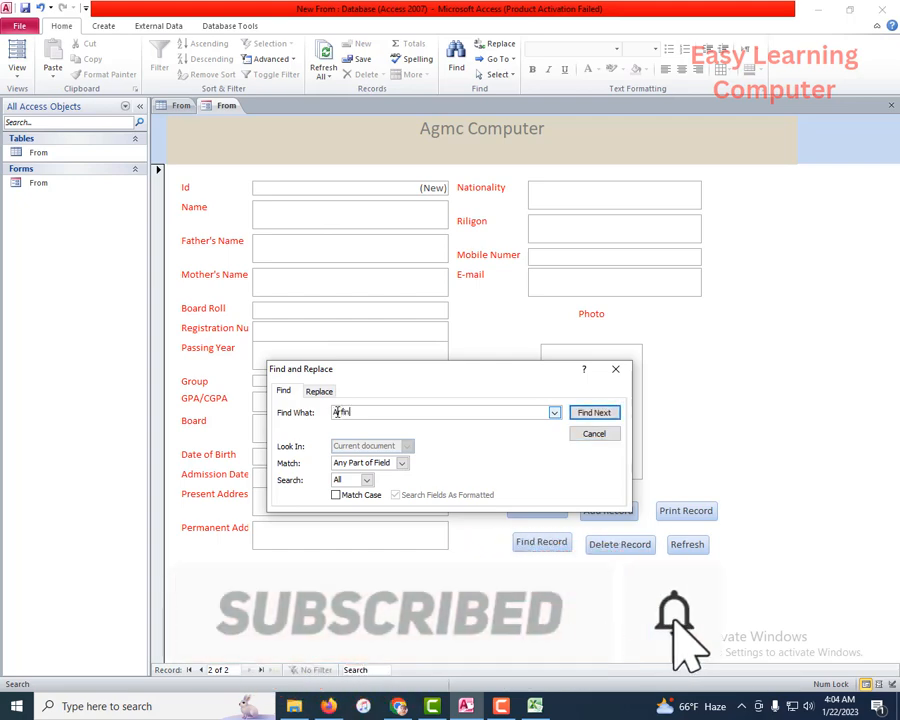
{"action": "type", "text": "n"}
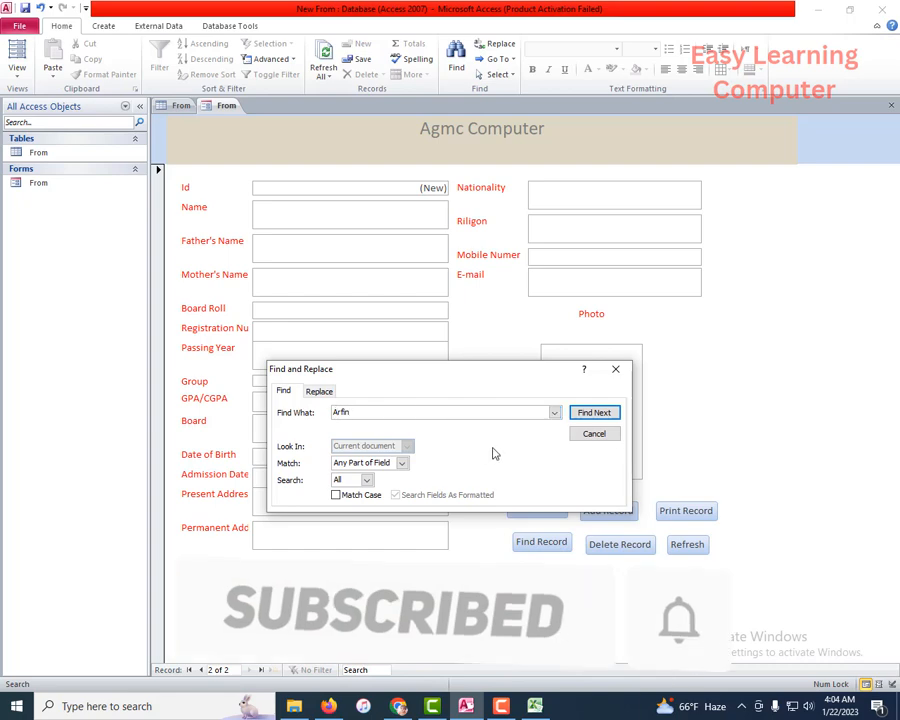
{"action": "left_click", "coordinate": [600, 418]}
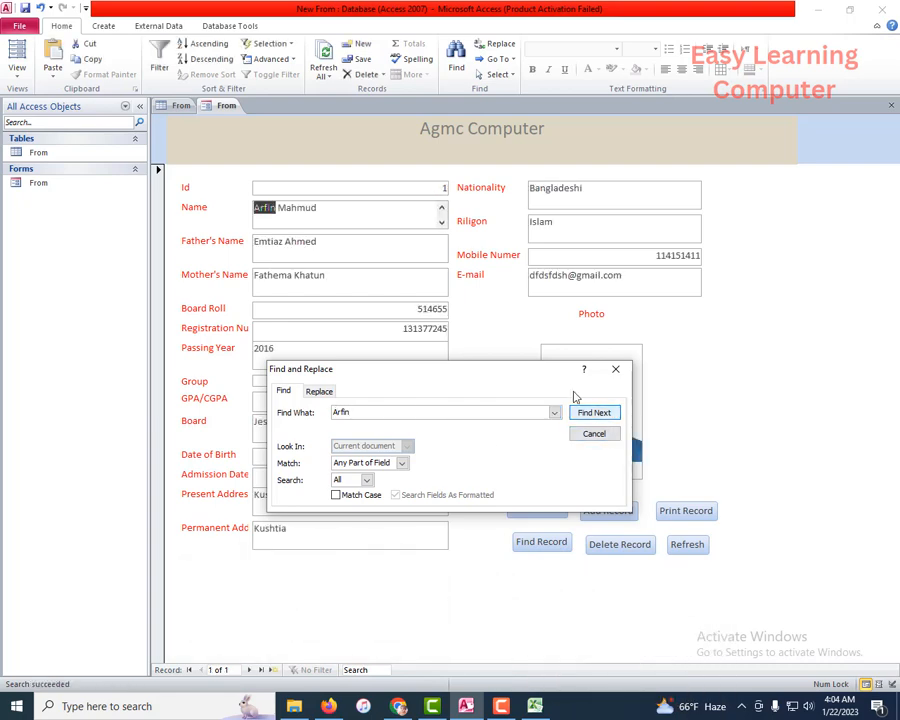
{"action": "left_click", "coordinate": [613, 369]}
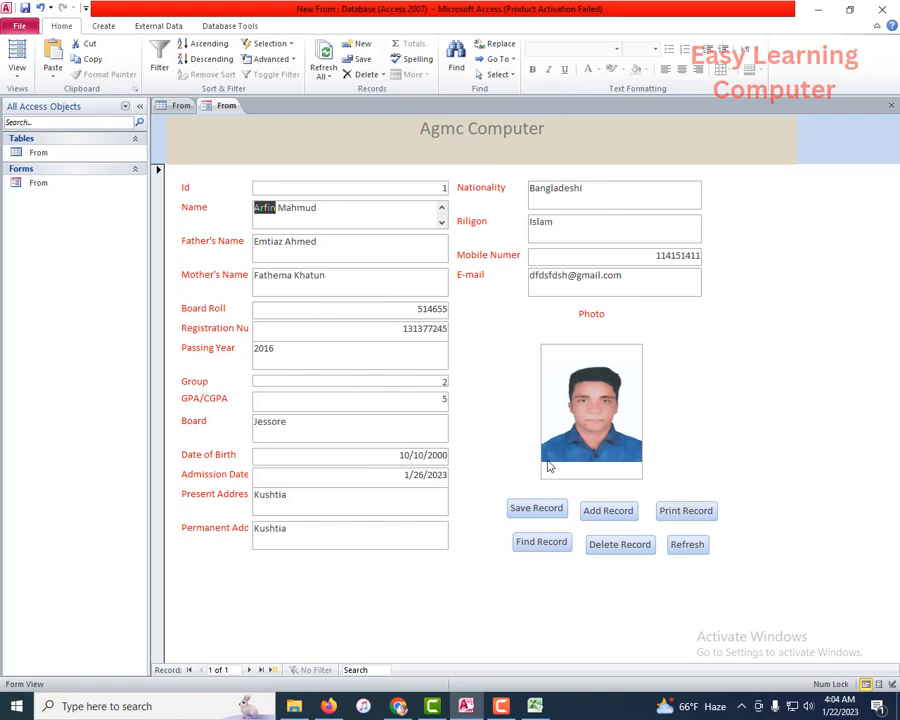
- Review the EPSON L380 Series print properties and paper type options for the selected record, and close the print settings without printing
{"action": "left_click", "coordinate": [684, 515]}
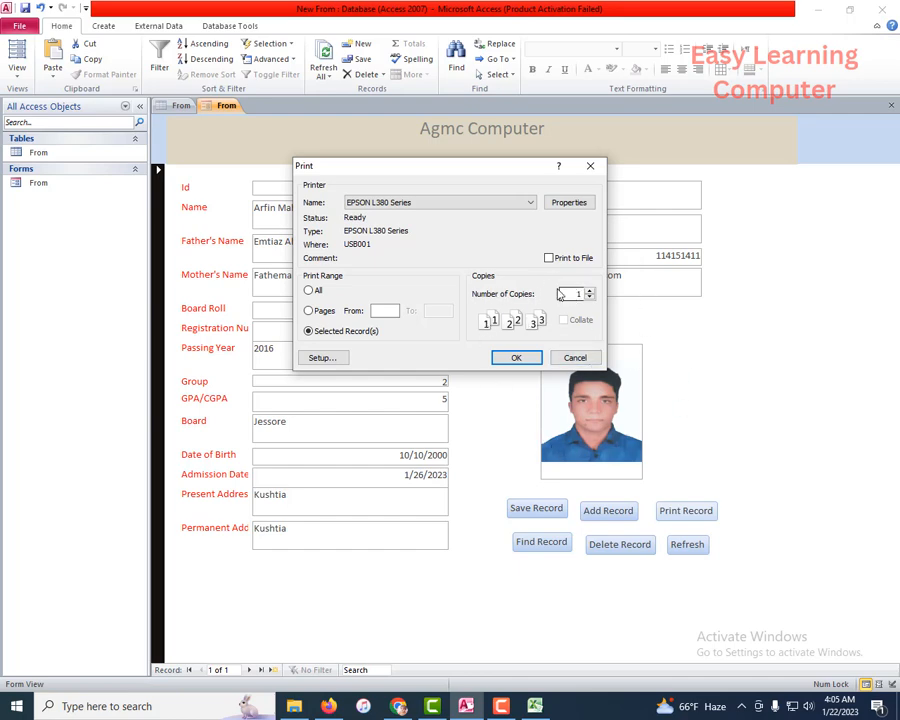
{"action": "left_click", "coordinate": [572, 204]}
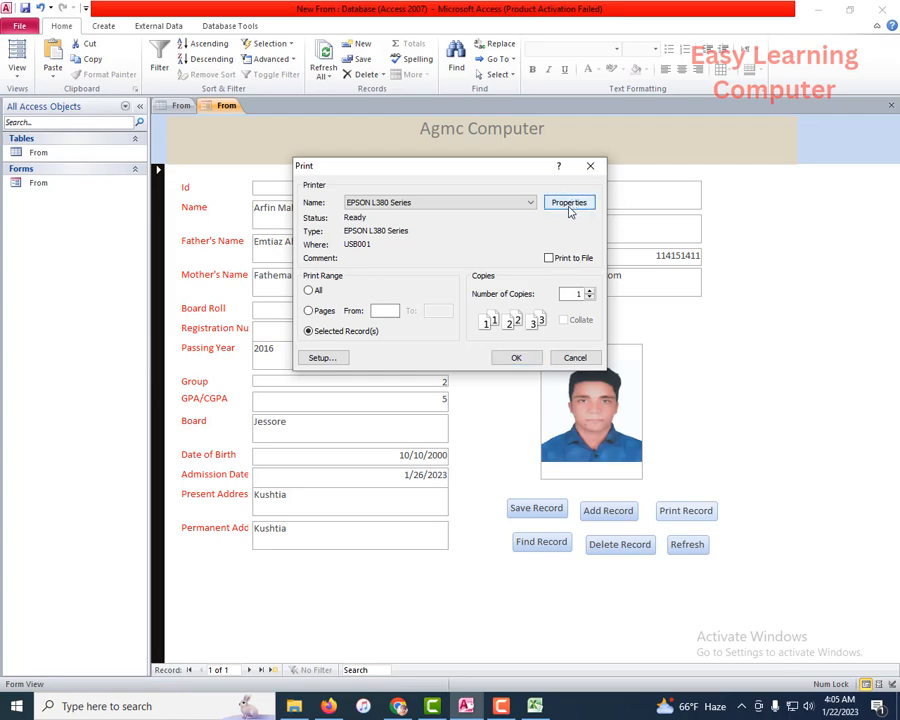
{"action": "left_click", "coordinate": [570, 205]}
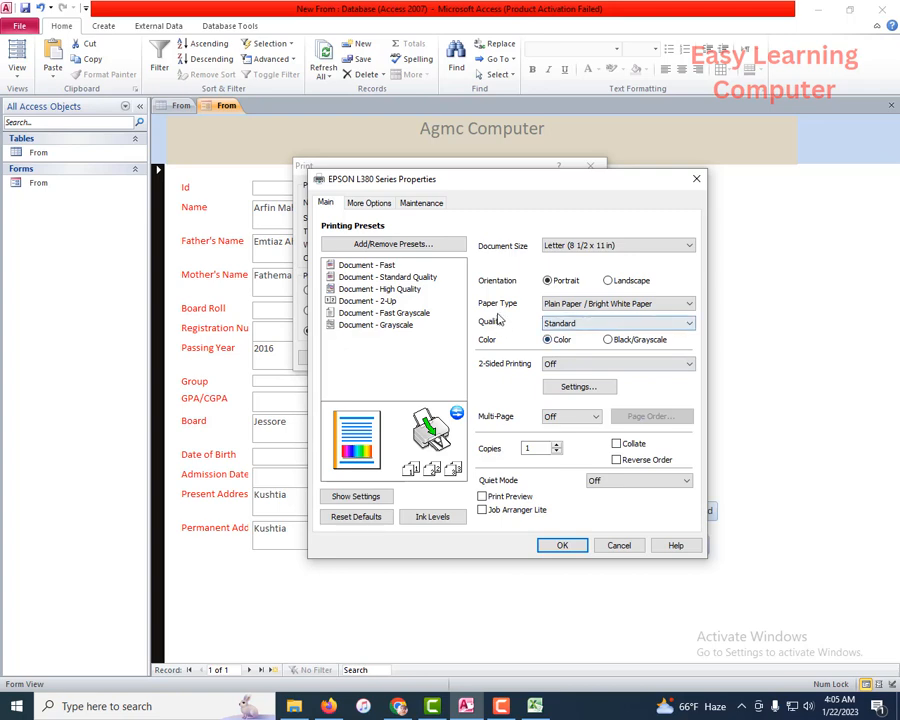
{"action": "left_click", "coordinate": [686, 304]}
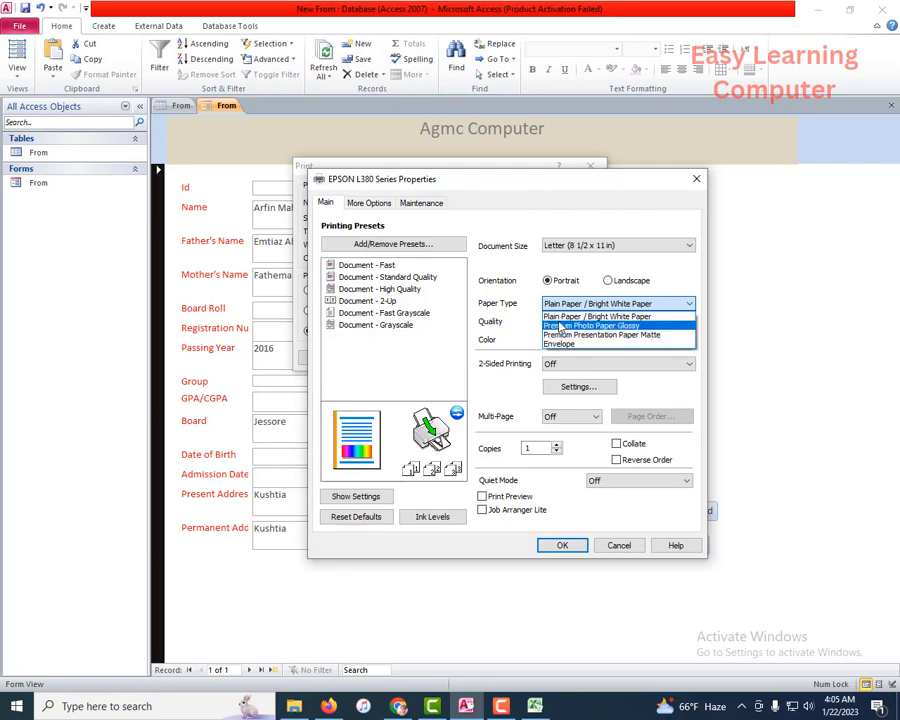
{"action": "left_click", "coordinate": [666, 267]}
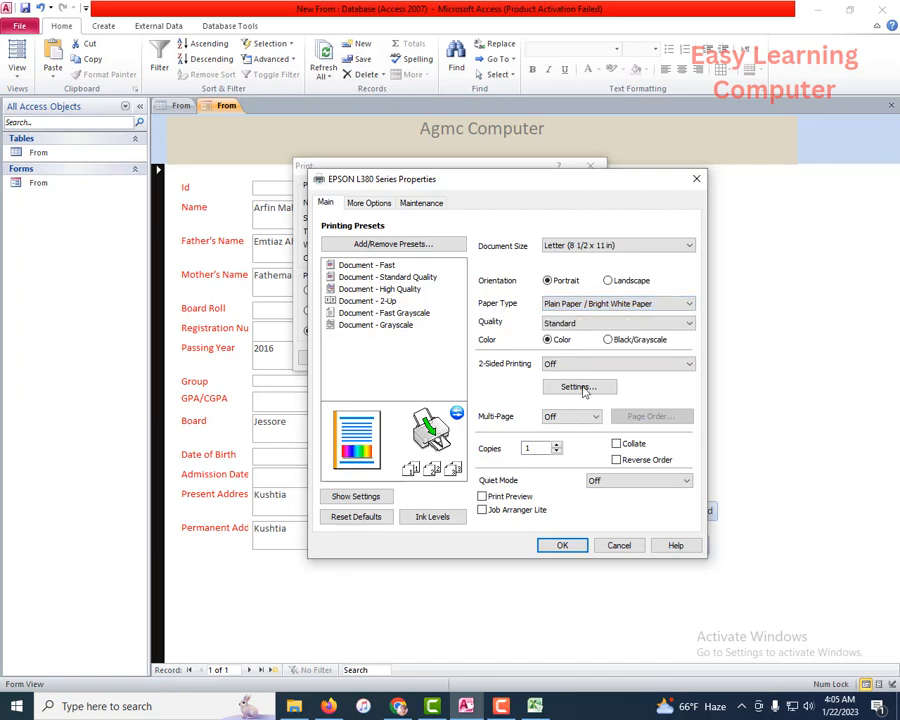
{"action": "left_click", "coordinate": [563, 547]}
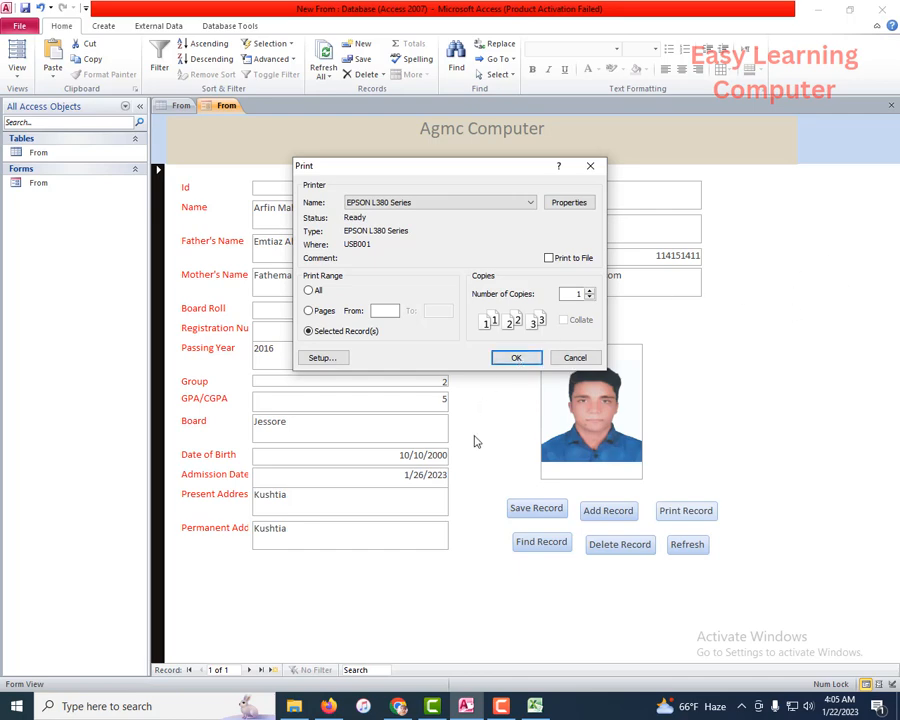
{"action": "left_click", "coordinate": [590, 166]}
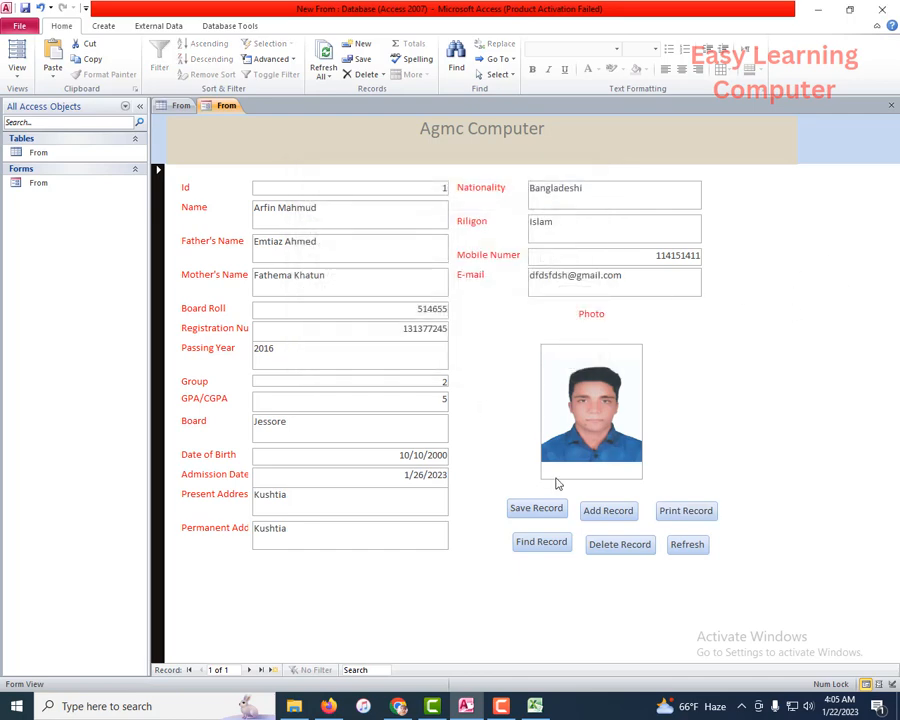
- Add a new record with Name hh, Father's Name jj and Mother's Name jjj
{"action": "left_click", "coordinate": [613, 512]}
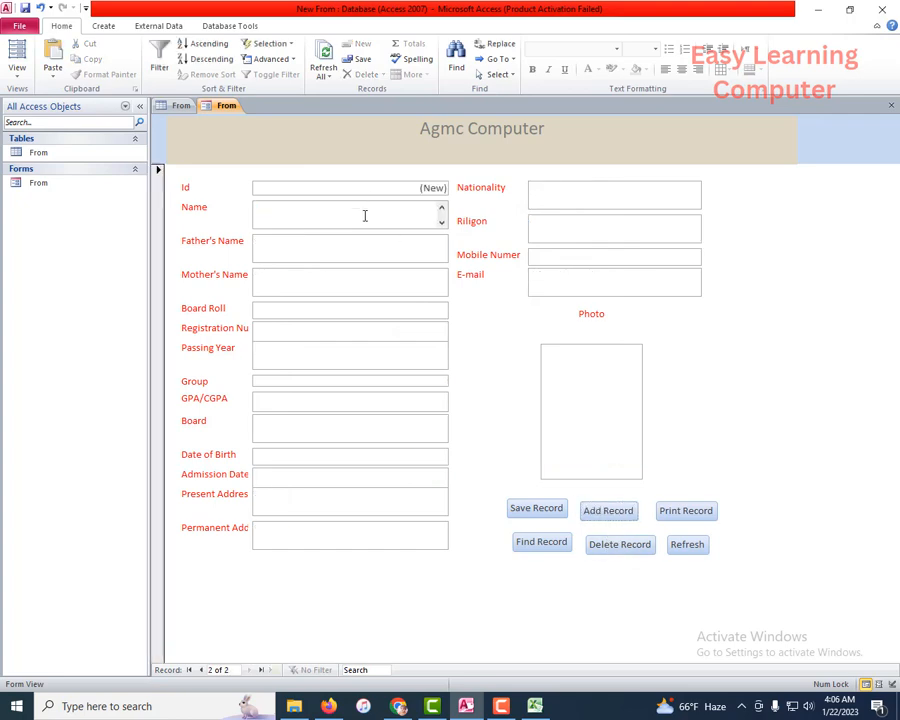
{"action": "type", "text": "hh"}
{"action": "left_click", "coordinate": [307, 255]}
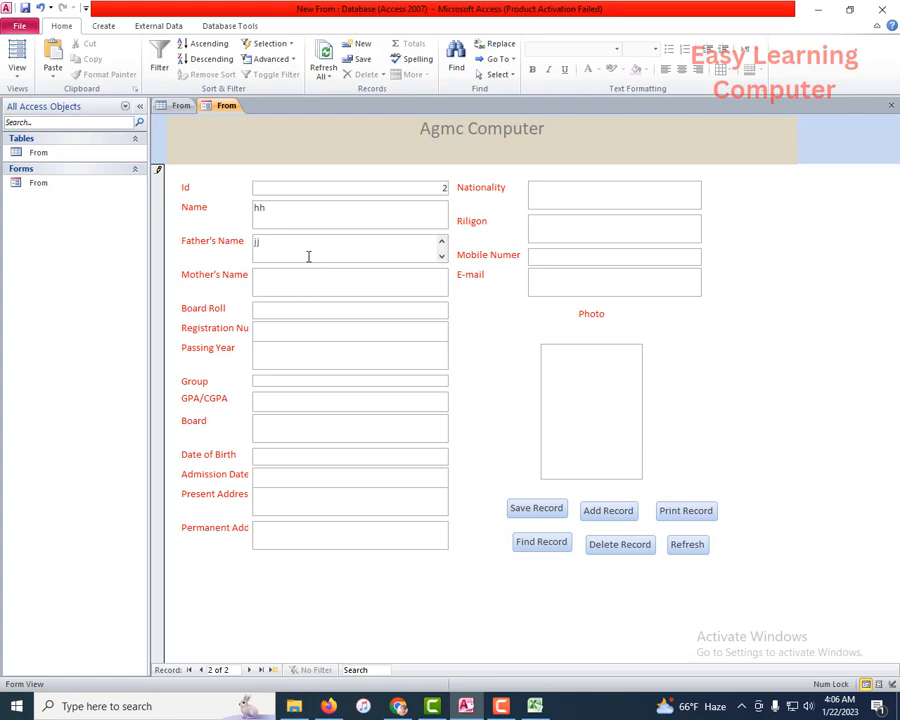
{"action": "left_click", "coordinate": [308, 274]}
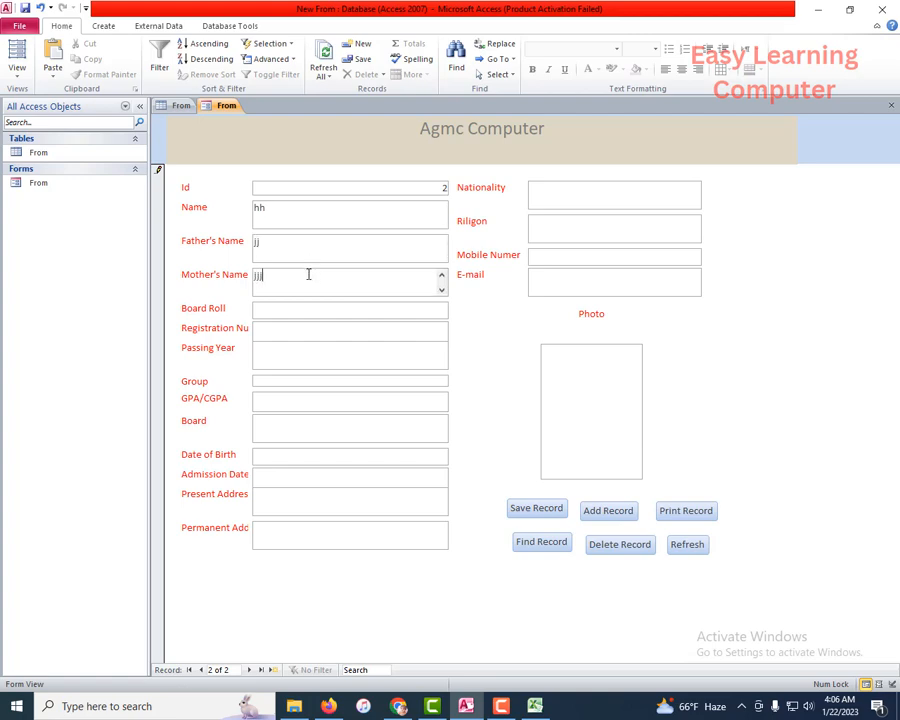
- Attach ak.jpg from the Desktop as the new record's photo and save the record
{"action": "left_click", "coordinate": [617, 402]}
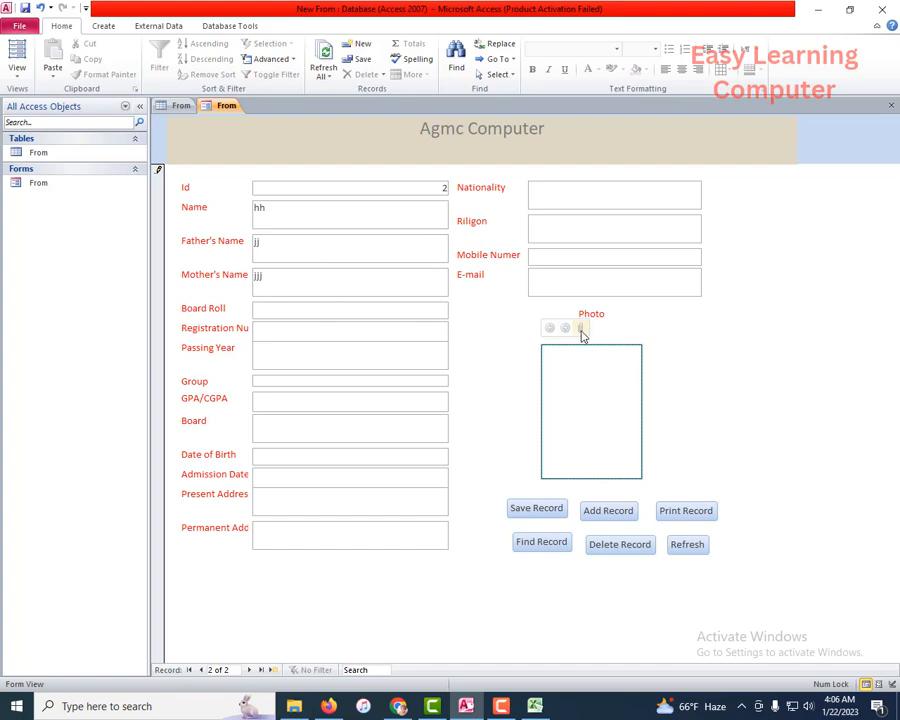
{"action": "left_click", "coordinate": [583, 331]}
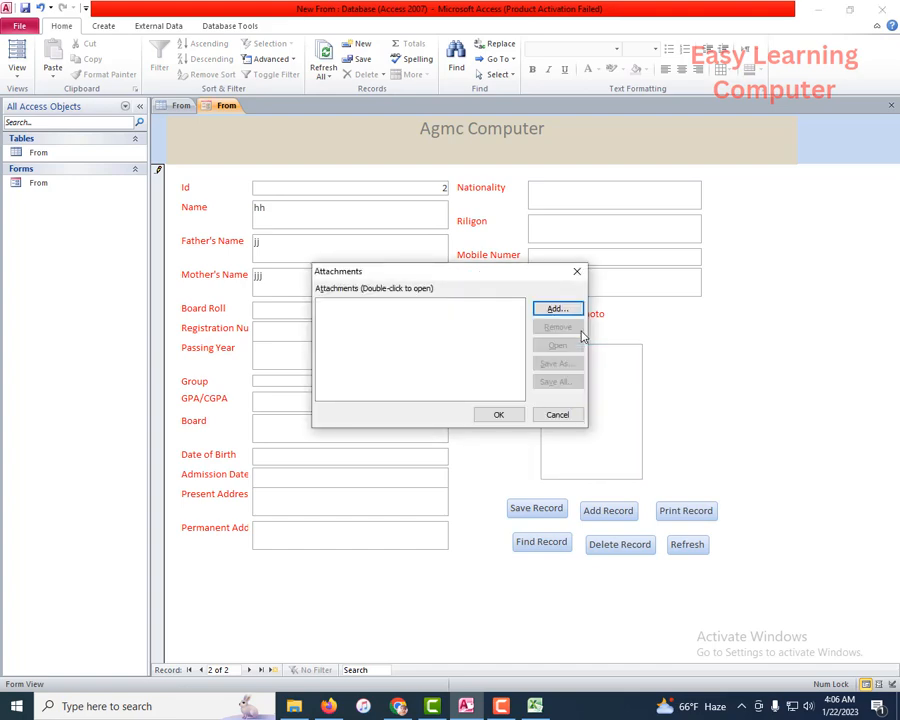
{"action": "left_click", "coordinate": [551, 314]}
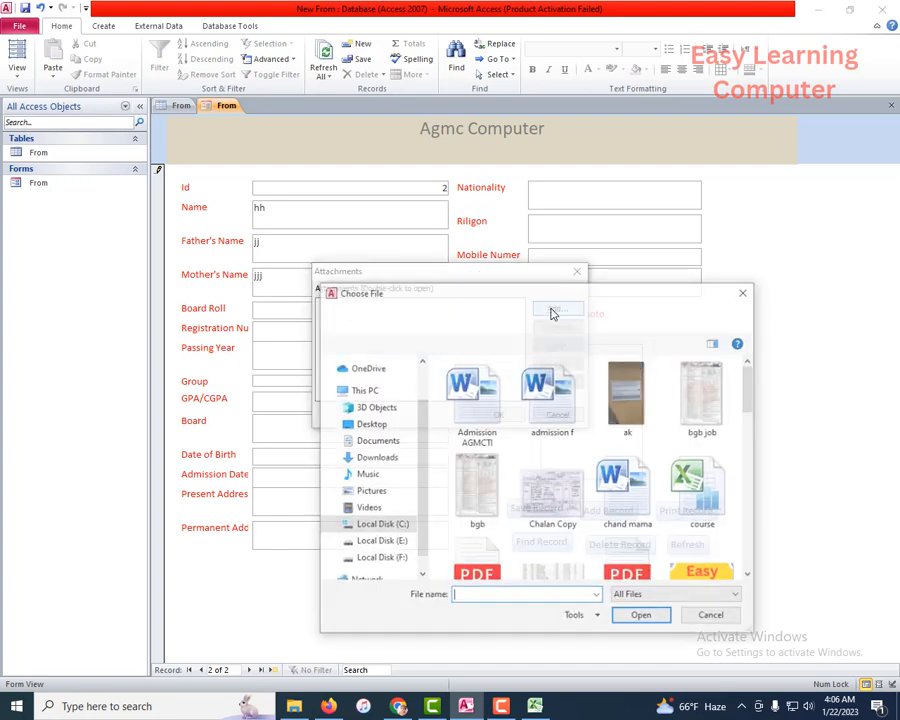
{"action": "scroll", "coordinate": [595, 474], "scroll_direction": "down", "scroll_amount": 1}
{"action": "scroll", "coordinate": [645, 466], "scroll_direction": "up", "scroll_amount": 1}
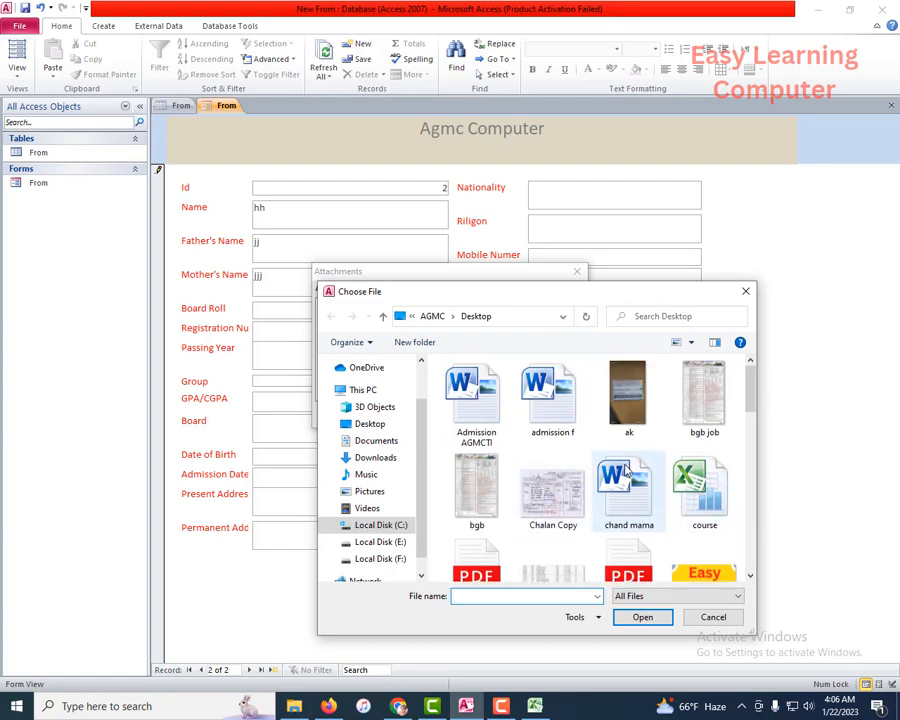
{"action": "left_click", "coordinate": [637, 415]}
{"action": "left_click", "coordinate": [645, 617]}
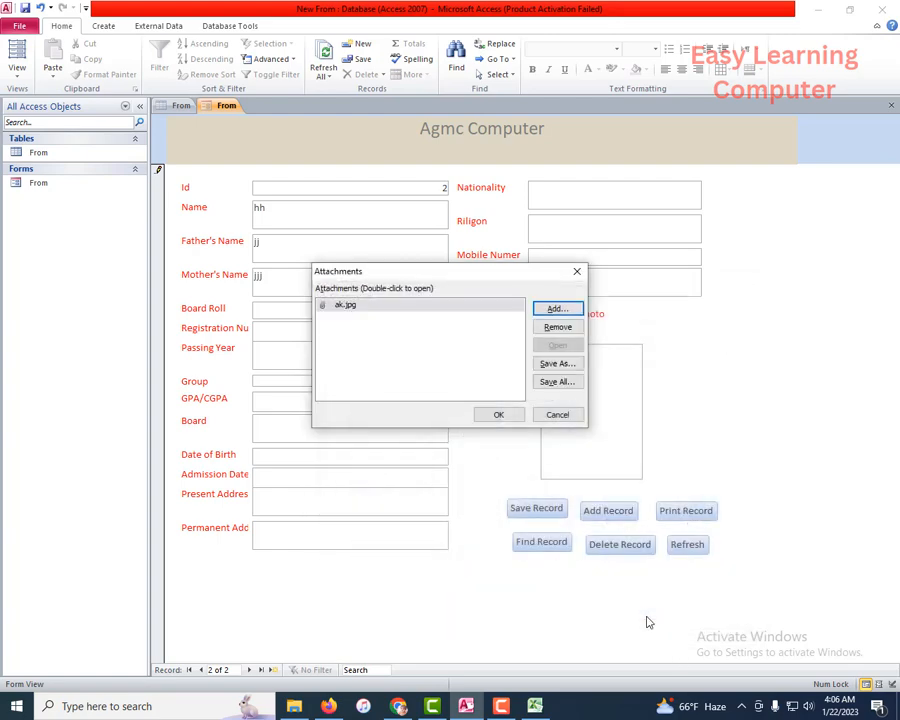
{"action": "left_click", "coordinate": [513, 415]}
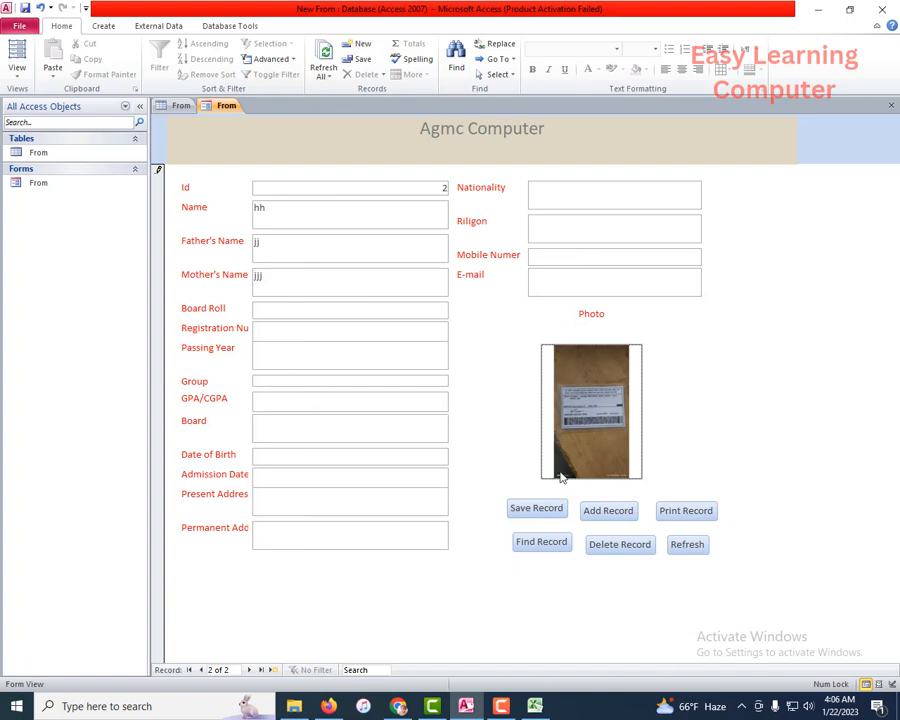
{"action": "left_click", "coordinate": [528, 512]}
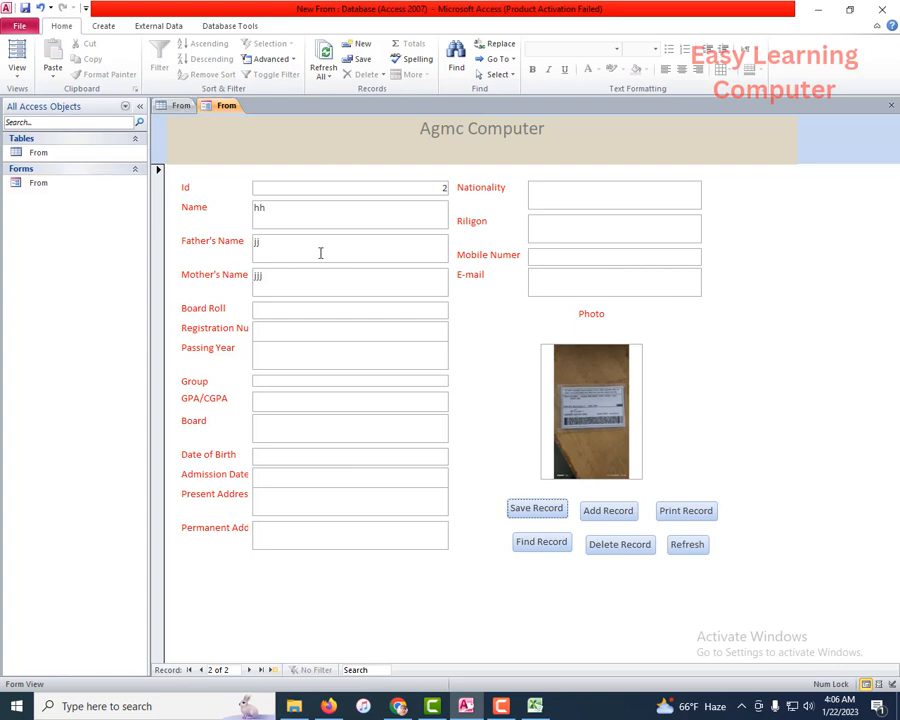
- Start another blank record, then check the From table's datasheet with refreshed data for the second record and return to the form
{"action": "left_click", "coordinate": [614, 514]}
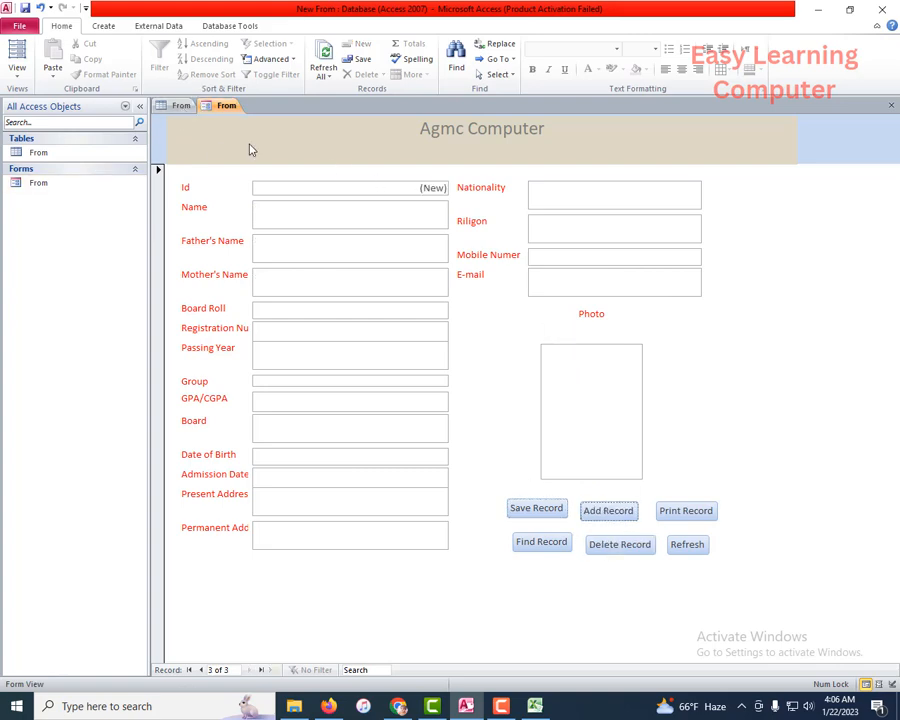
{"action": "left_click", "coordinate": [178, 106]}
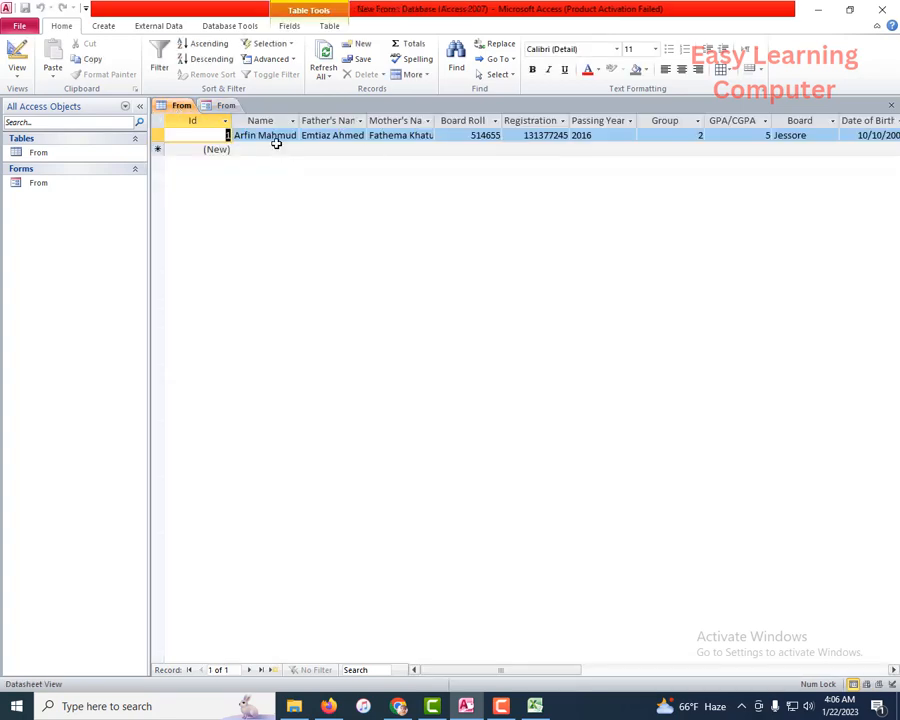
{"action": "left_click", "coordinate": [323, 74]}
{"action": "left_click", "coordinate": [332, 90]}
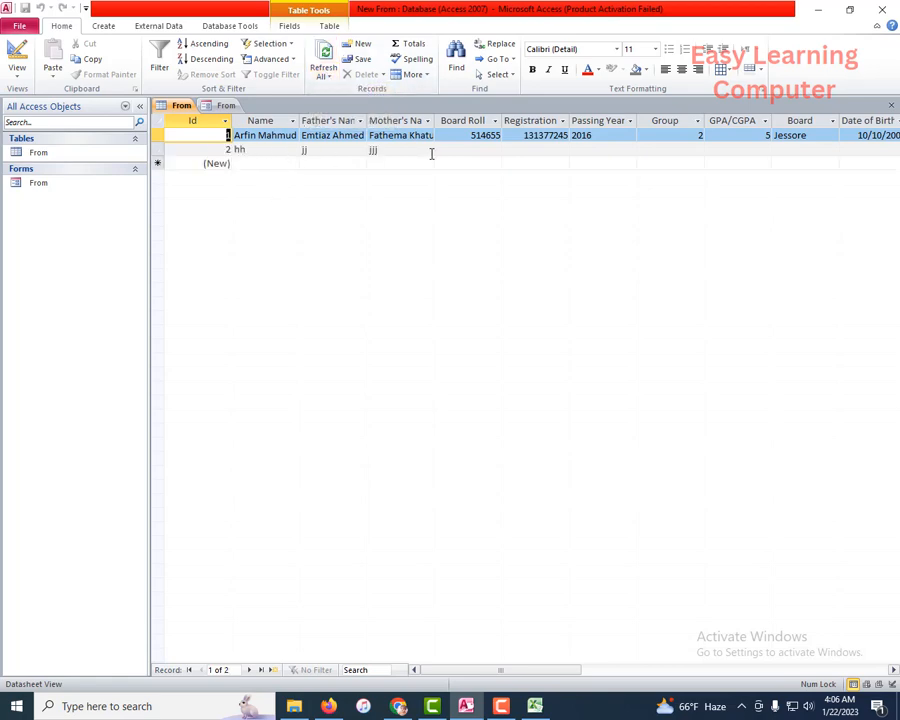
{"action": "left_click", "coordinate": [227, 106]}
{"action": "left_click", "coordinate": [608, 509]}
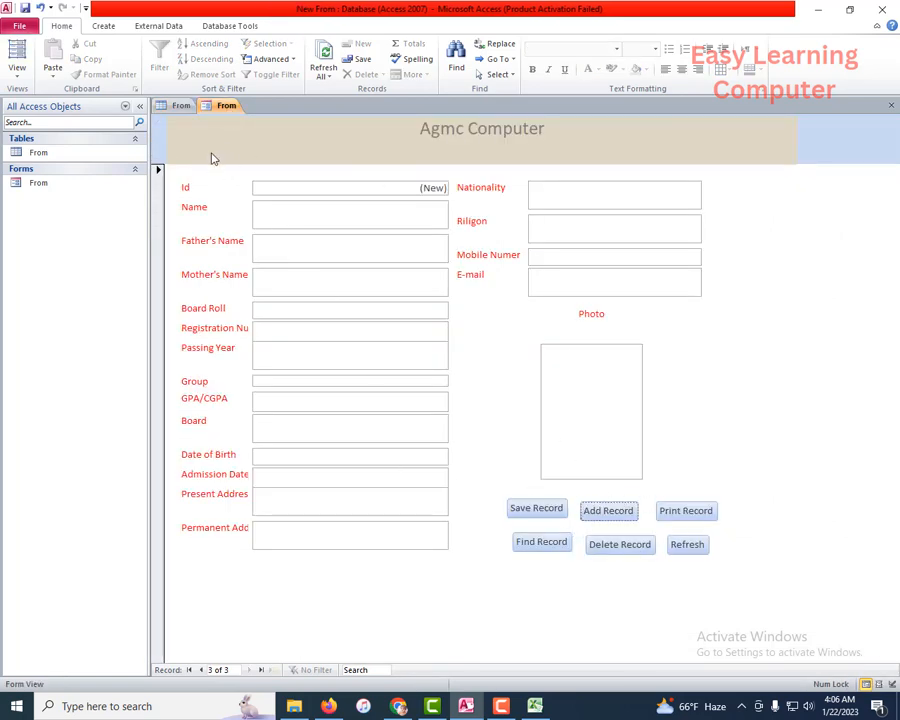
{"action": "left_click", "coordinate": [180, 106]}
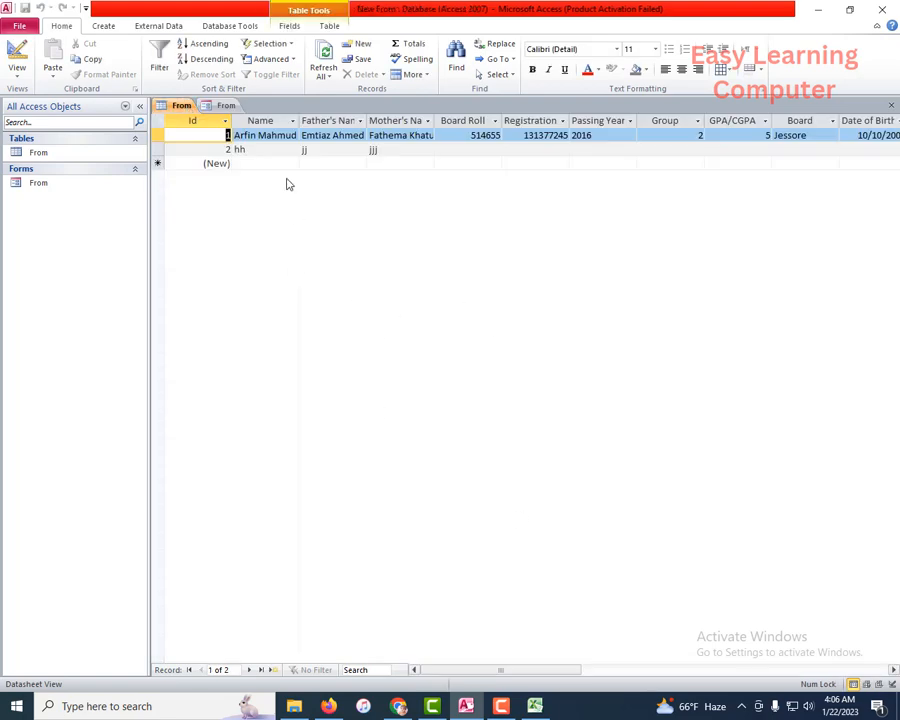
{"action": "left_click", "coordinate": [212, 106]}
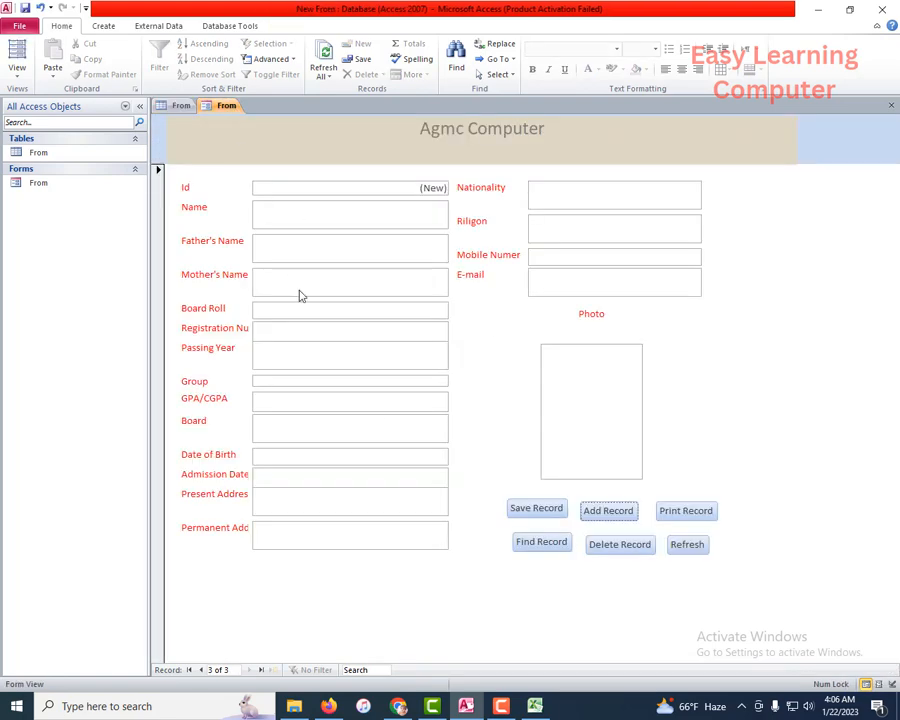
- Find the record containing jj, matching Any Part of Field, and close the search
{"action": "left_click", "coordinate": [543, 547]}
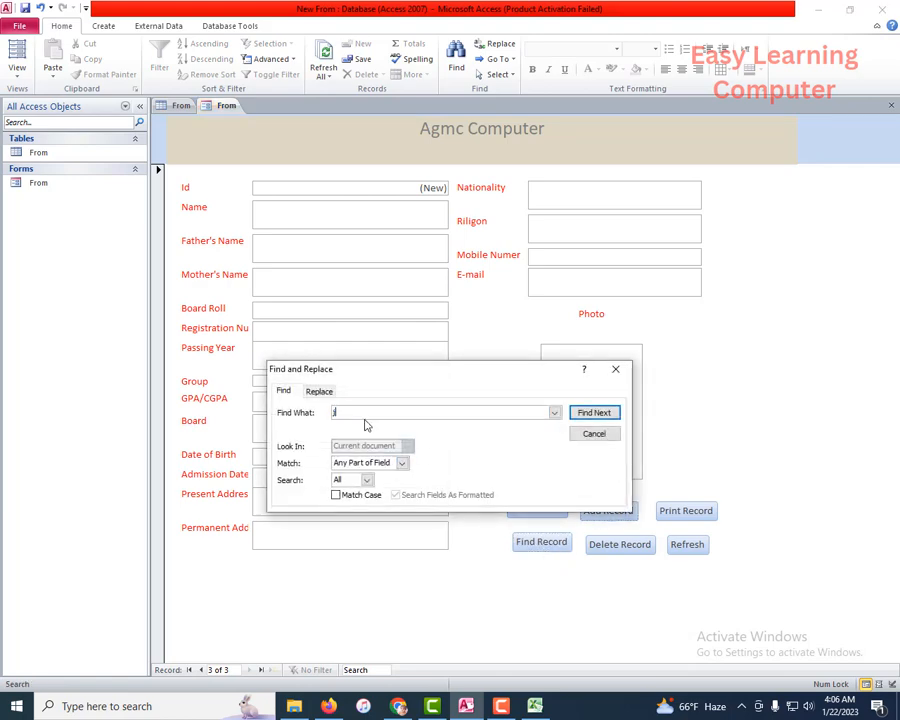
{"action": "left_click", "coordinate": [593, 414]}
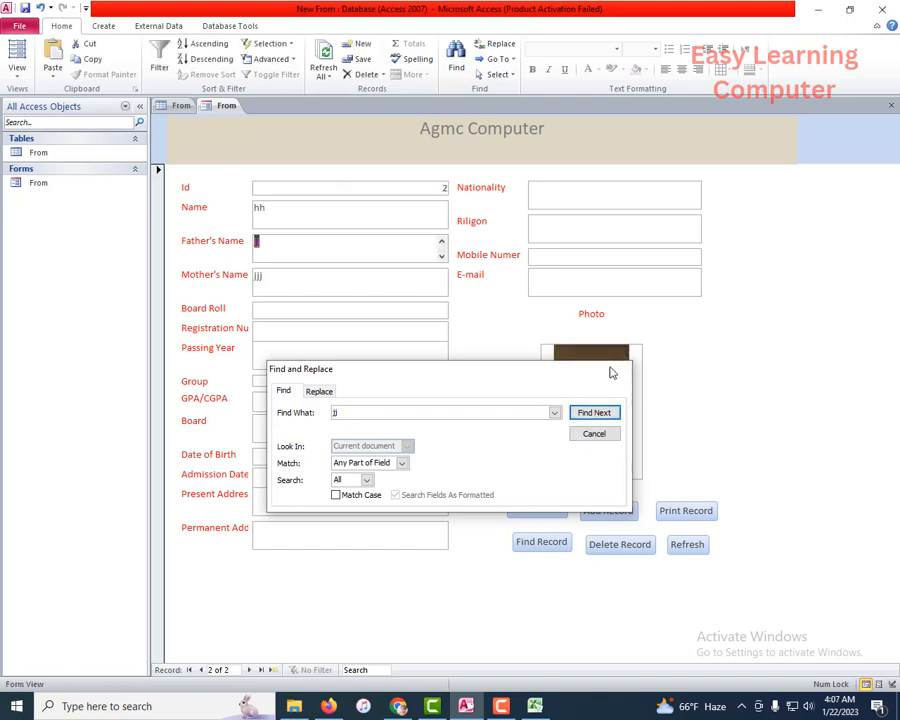
{"action": "left_click", "coordinate": [614, 369]}
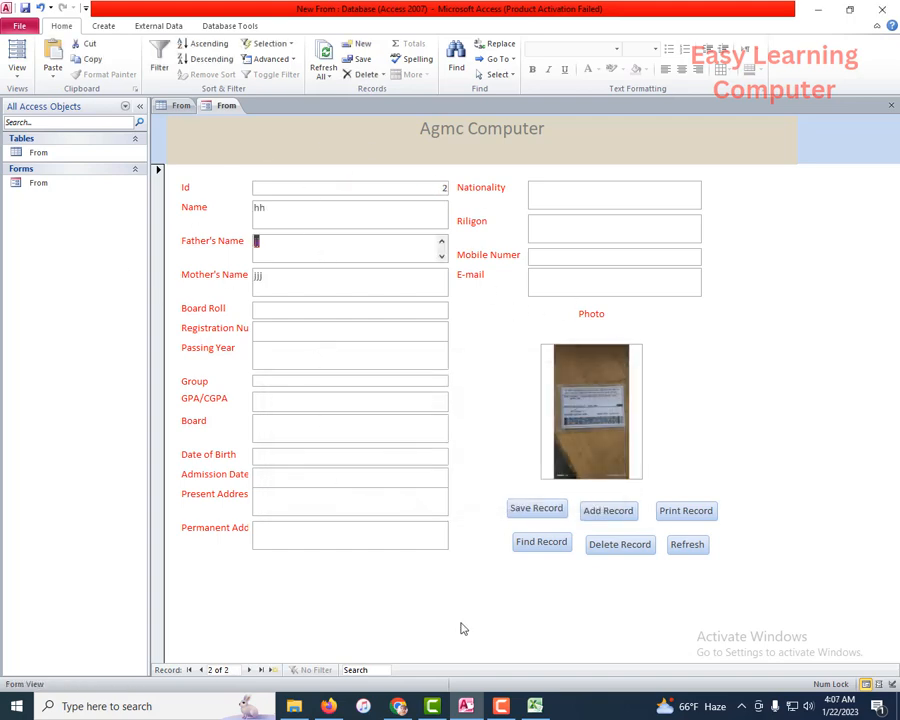
- Delete the found test record permanently and refresh the form
{"action": "left_click", "coordinate": [629, 549]}
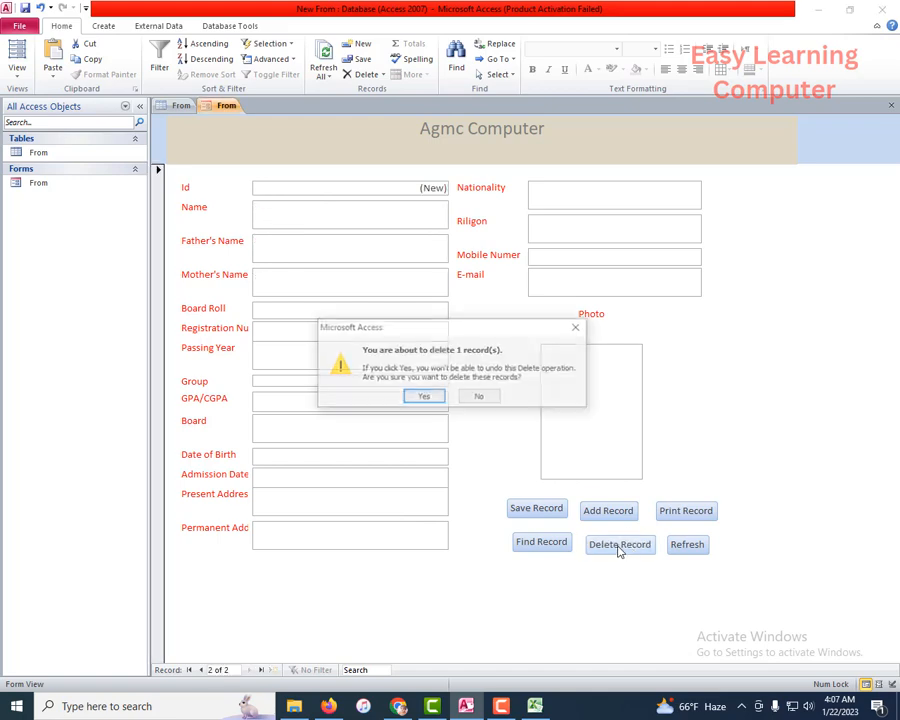
{"action": "left_click", "coordinate": [424, 397]}
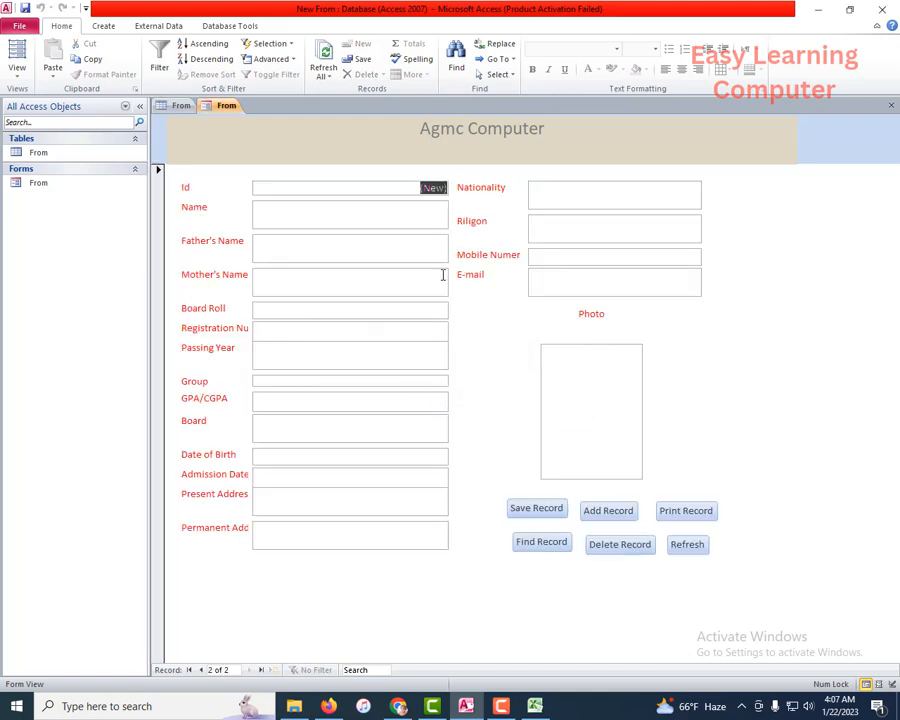
{"action": "left_click", "coordinate": [690, 546]}
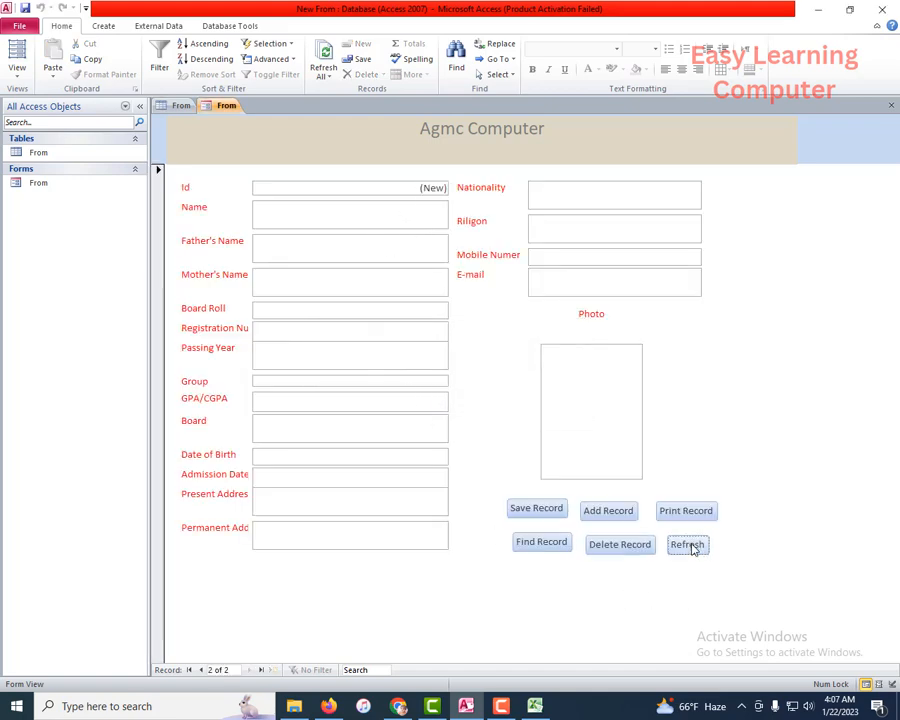
- Refresh the From table's datasheet to check the deletion, and return to the form
{"action": "left_click", "coordinate": [181, 106]}
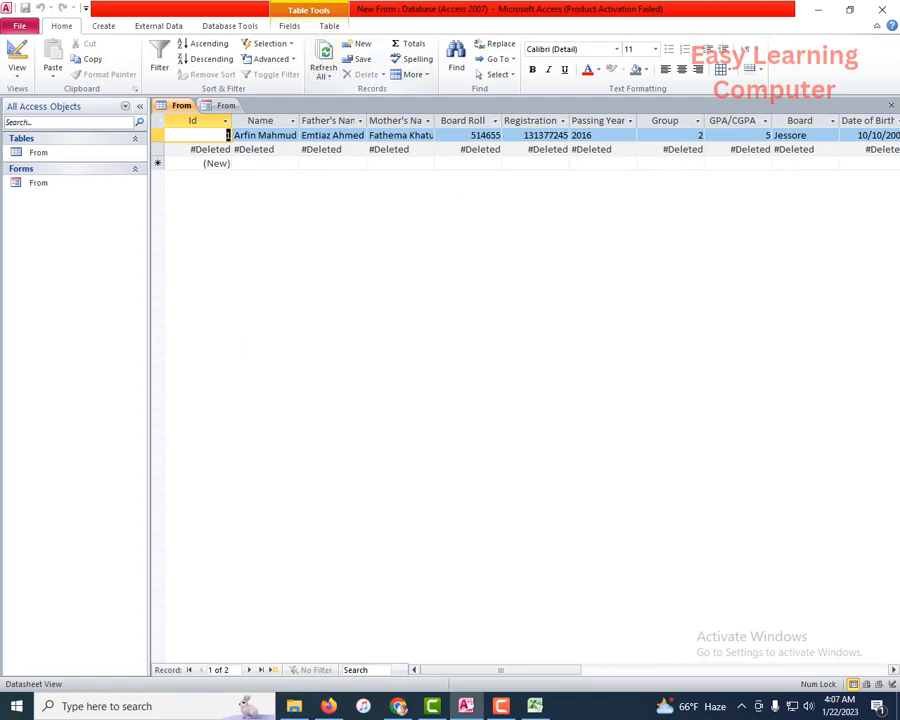
{"action": "left_click", "coordinate": [319, 58]}
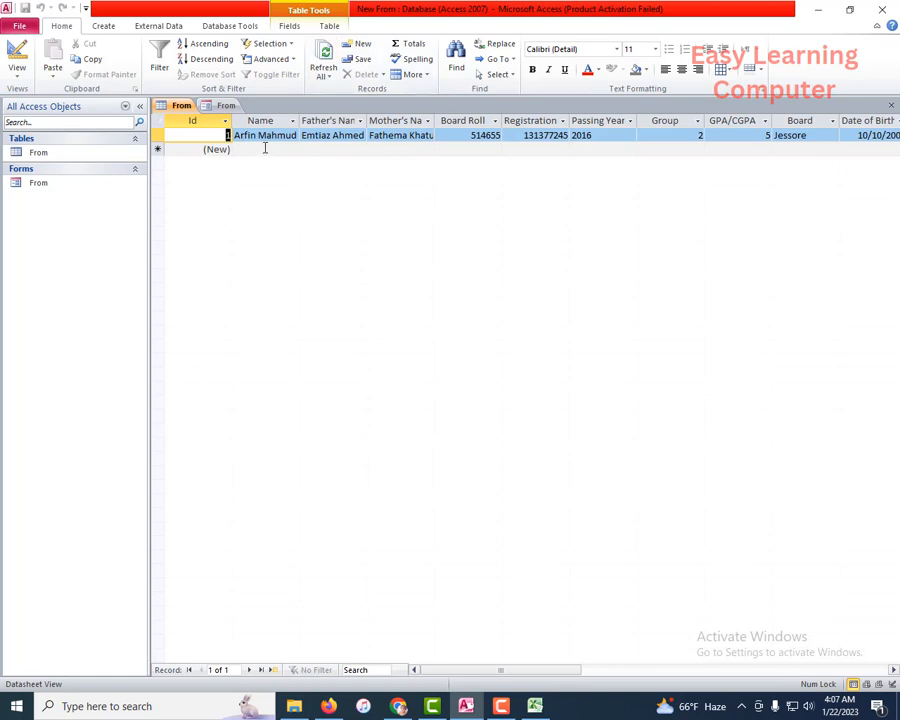
{"action": "left_click", "coordinate": [226, 105]}
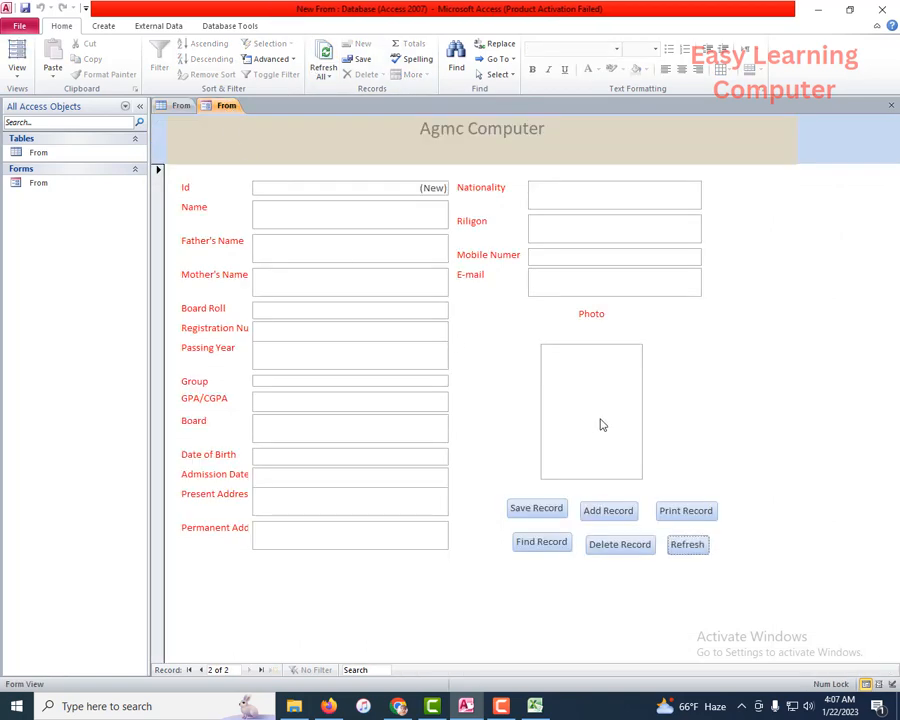